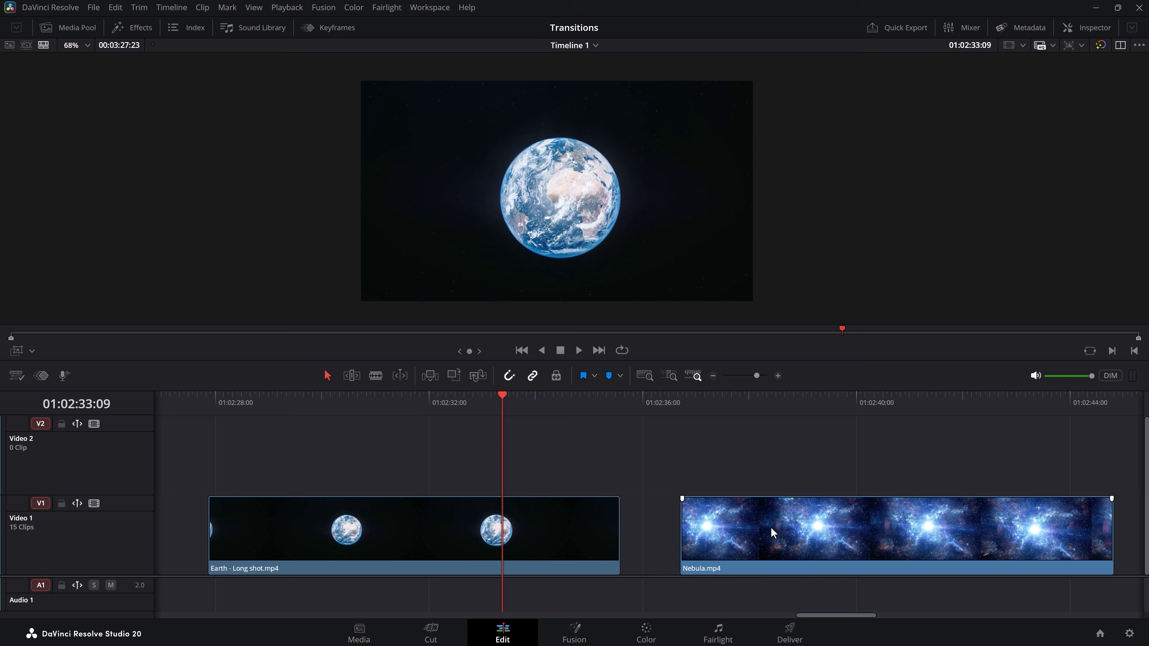
Move the Nebula clip against the end of the Earth clip and add a 12-frame Cross Dissolve at their cut
{"action": "left_click_drag", "start_coordinate": [772, 532], "coordinate": [719, 518]}
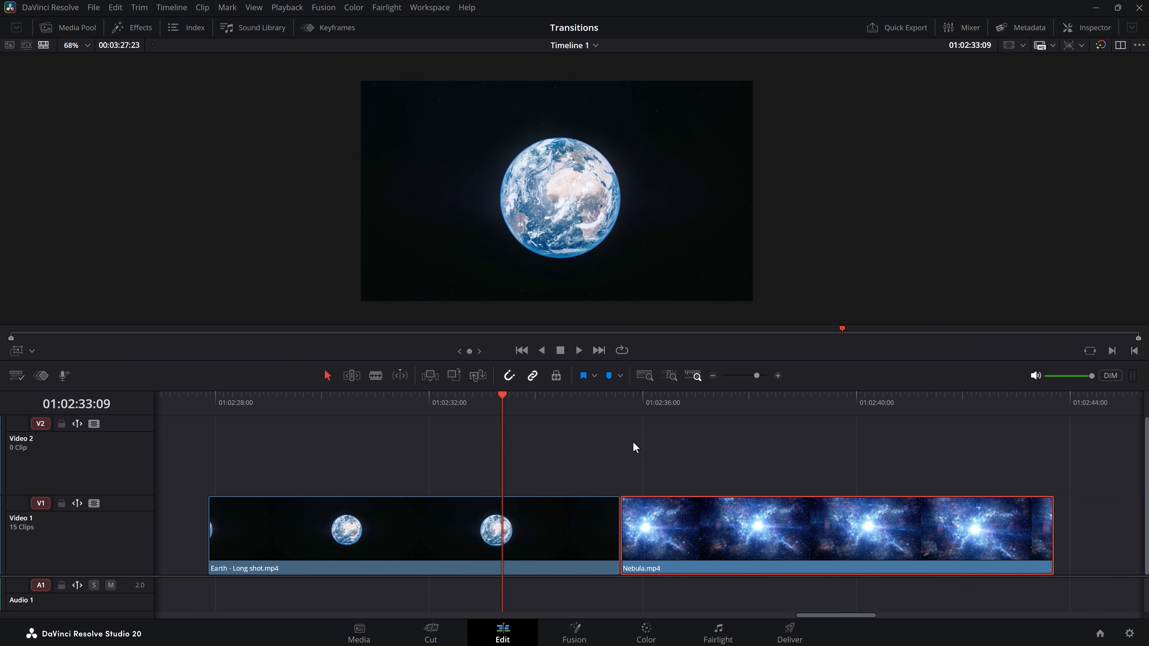
{"action": "right_click", "coordinate": [619, 531]}
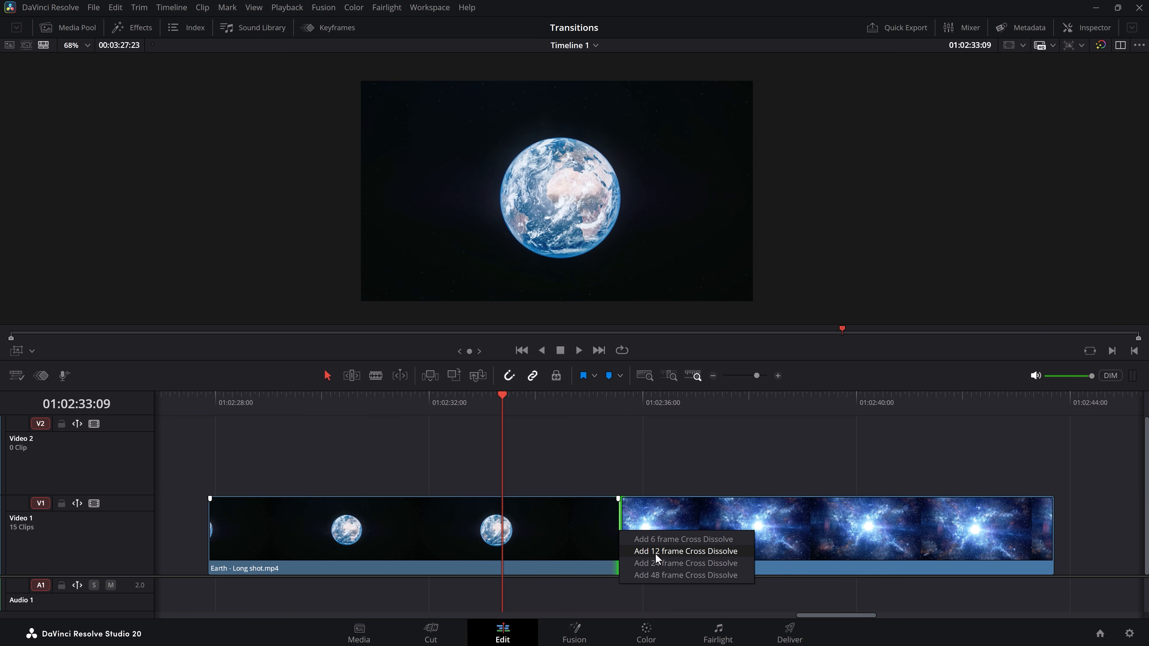
{"action": "left_click", "coordinate": [667, 558]}
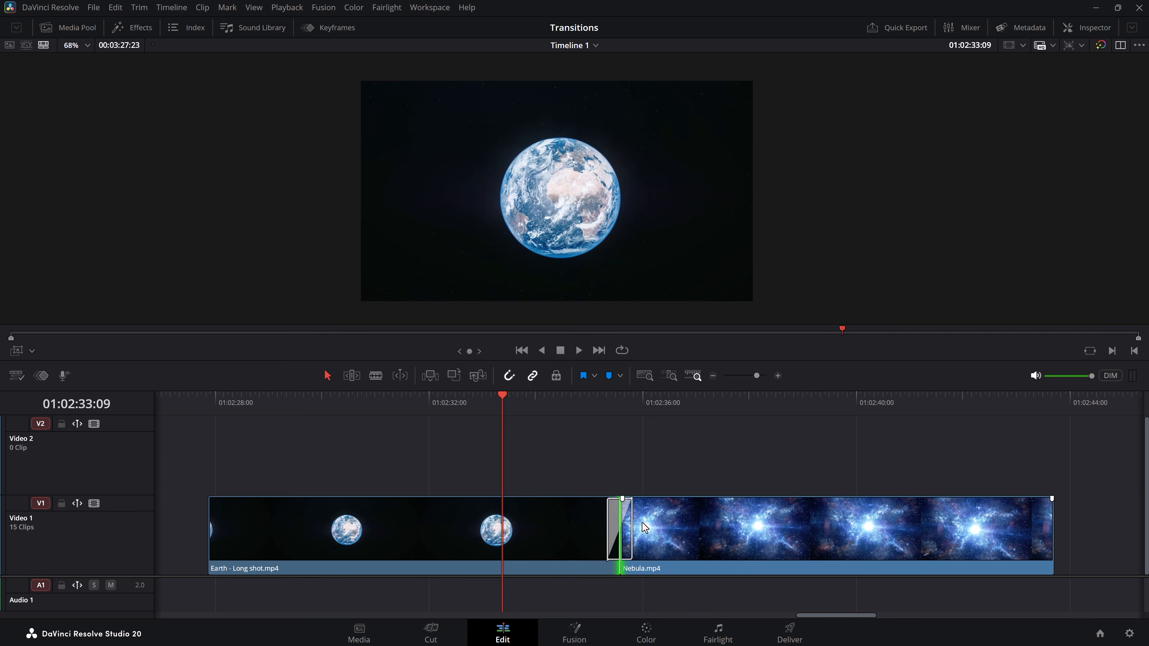
Lengthen the Cross Dissolve between the Earth and Nebula clips to about one second and play it back
{"action": "left_click_drag", "start_coordinate": [634, 514], "coordinate": [648, 513]}
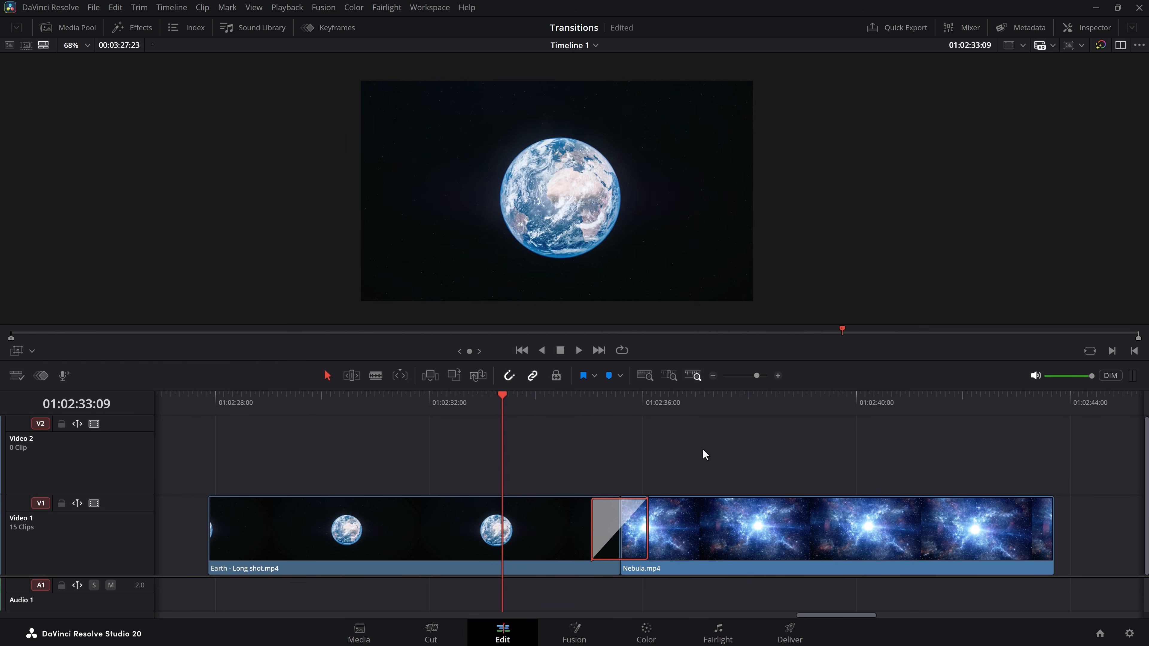
{"action": "key", "text": "space"}
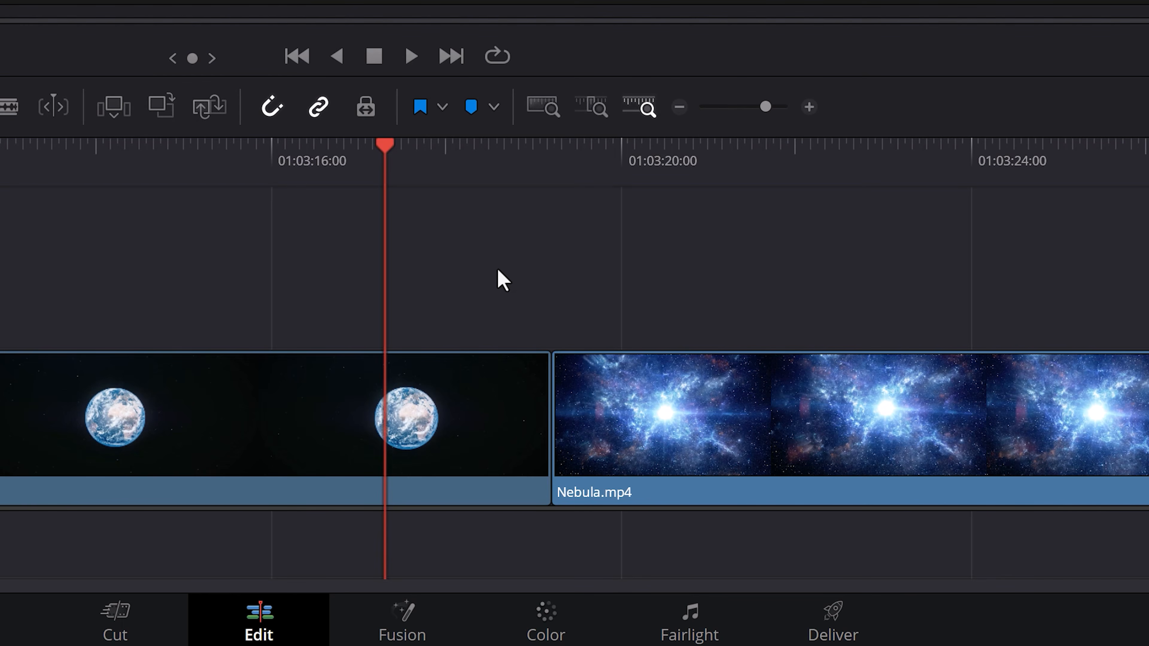
Try to add a 12-frame Cross Dissolve at the cut between the untrimmed Earth and Nebula clips
{"action": "right_click", "coordinate": [552, 422]}
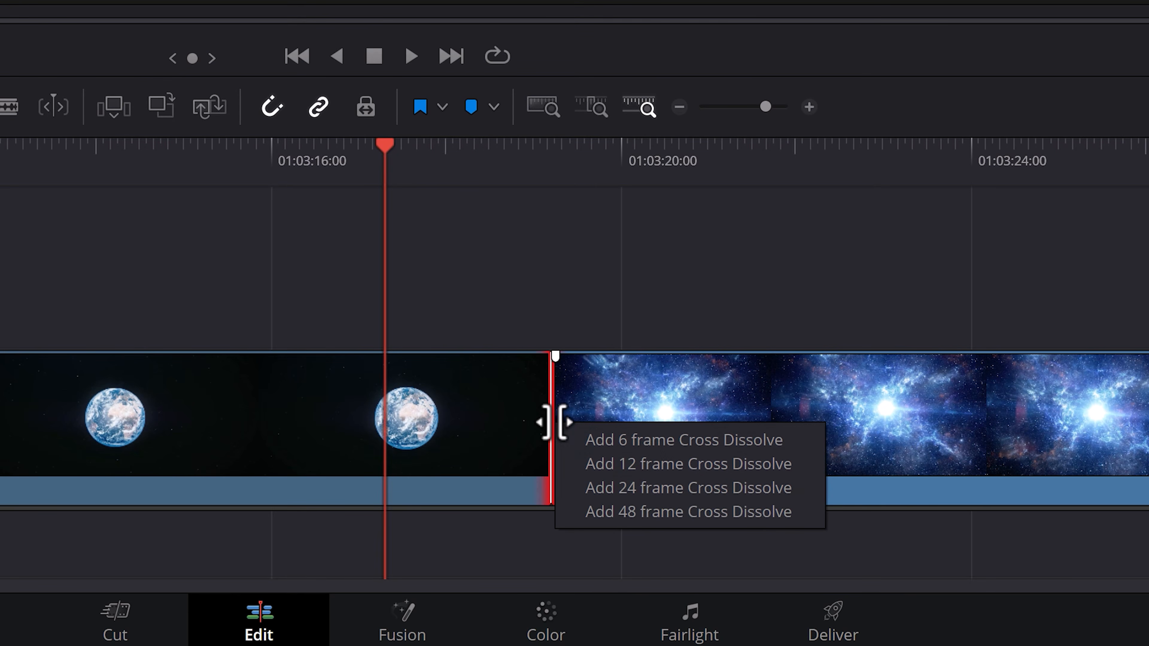
{"action": "left_click", "coordinate": [650, 473]}
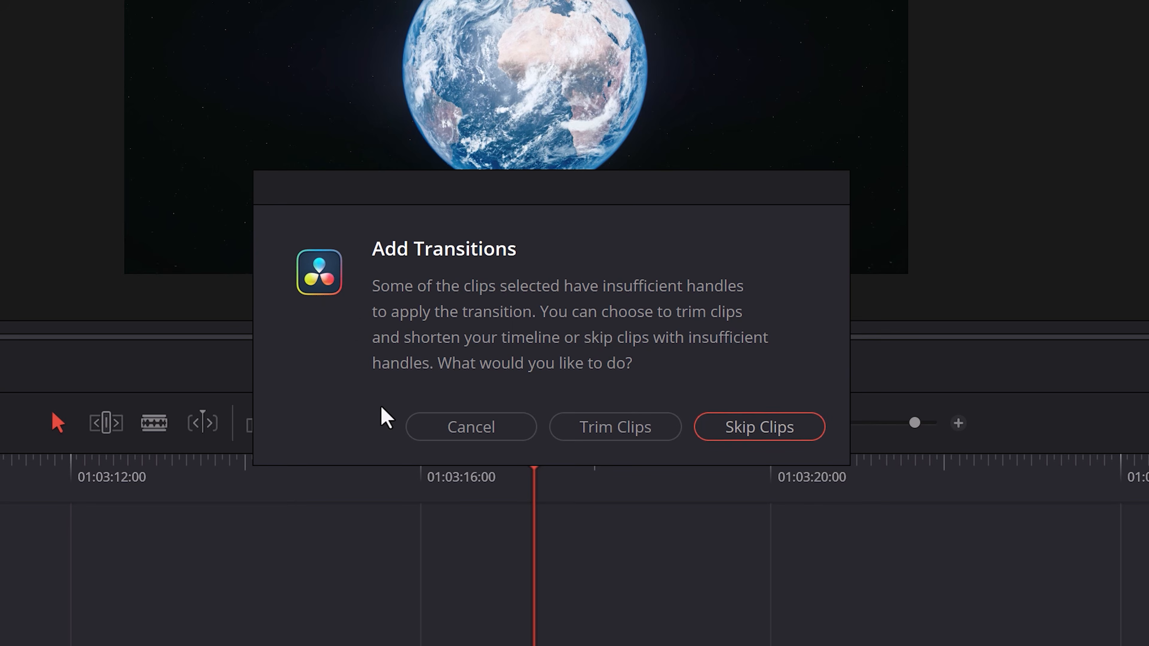
{"action": "left_click", "coordinate": [457, 430]}
Trim about 1.6 seconds off the Earth clip's end and the Nebula clip's start, and place the two clips edge to edge
{"action": "left_click_drag", "start_coordinate": [688, 415], "coordinate": [862, 426]}
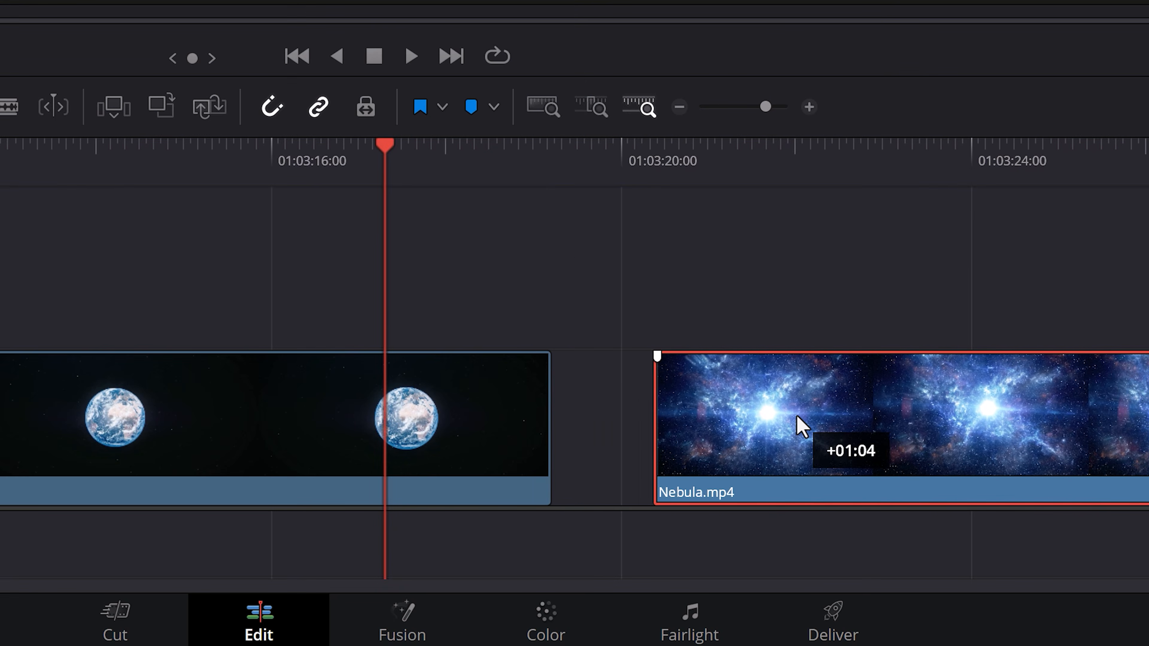
{"action": "left_click", "coordinate": [565, 409]}
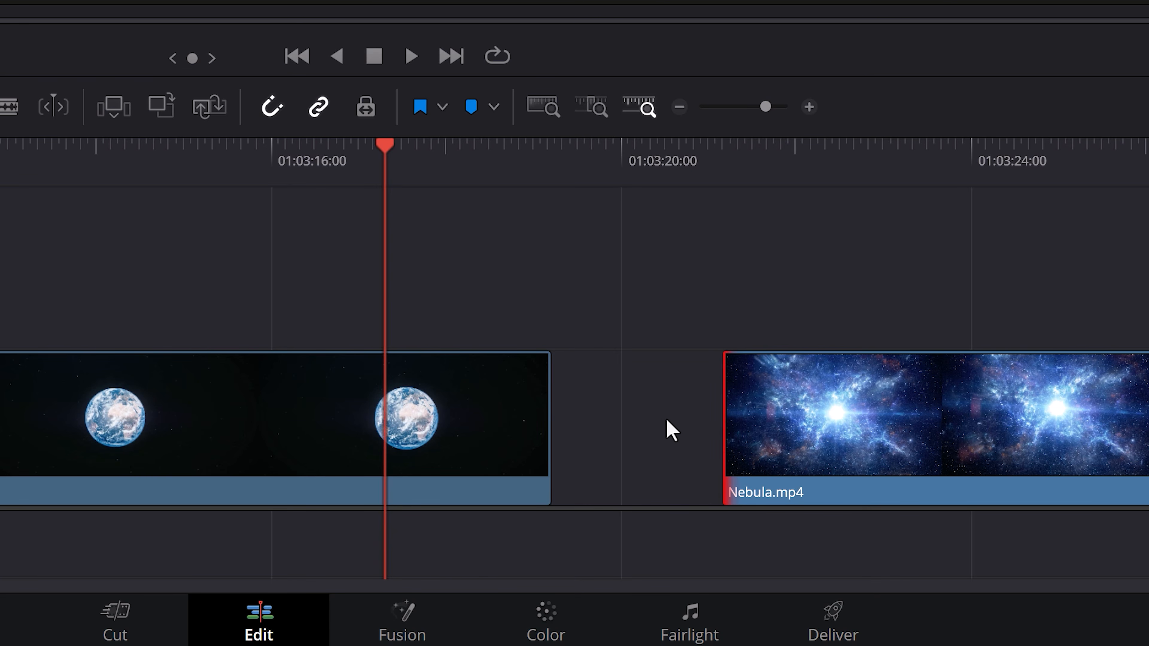
{"action": "left_click_drag", "start_coordinate": [541, 385], "coordinate": [409, 385]}
{"action": "left_click", "coordinate": [723, 416]}
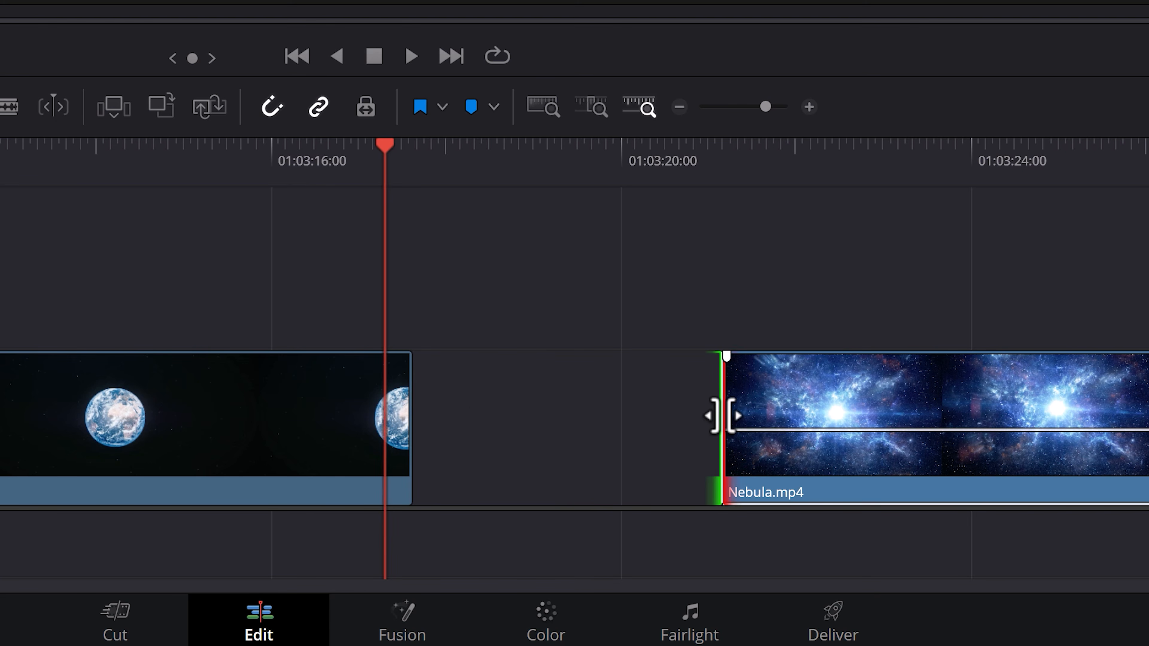
{"action": "left_click_drag", "start_coordinate": [723, 416], "coordinate": [867, 402]}
{"action": "left_click_drag", "start_coordinate": [1016, 401], "coordinate": [579, 419]}
Add a 12-frame Cross Dissolve at the cut between the trimmed Earth and Nebula clips and extend its duration
{"action": "right_click", "coordinate": [413, 406]}
{"action": "left_click", "coordinate": [450, 448]}
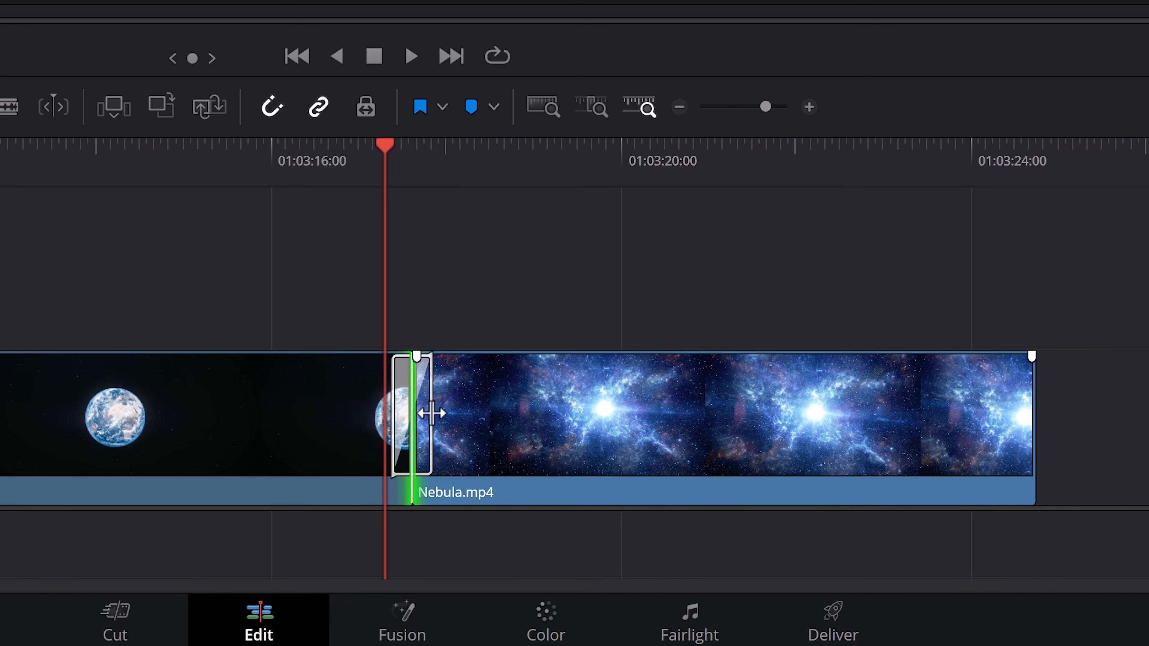
{"action": "left_click_drag", "start_coordinate": [428, 411], "coordinate": [483, 402]}
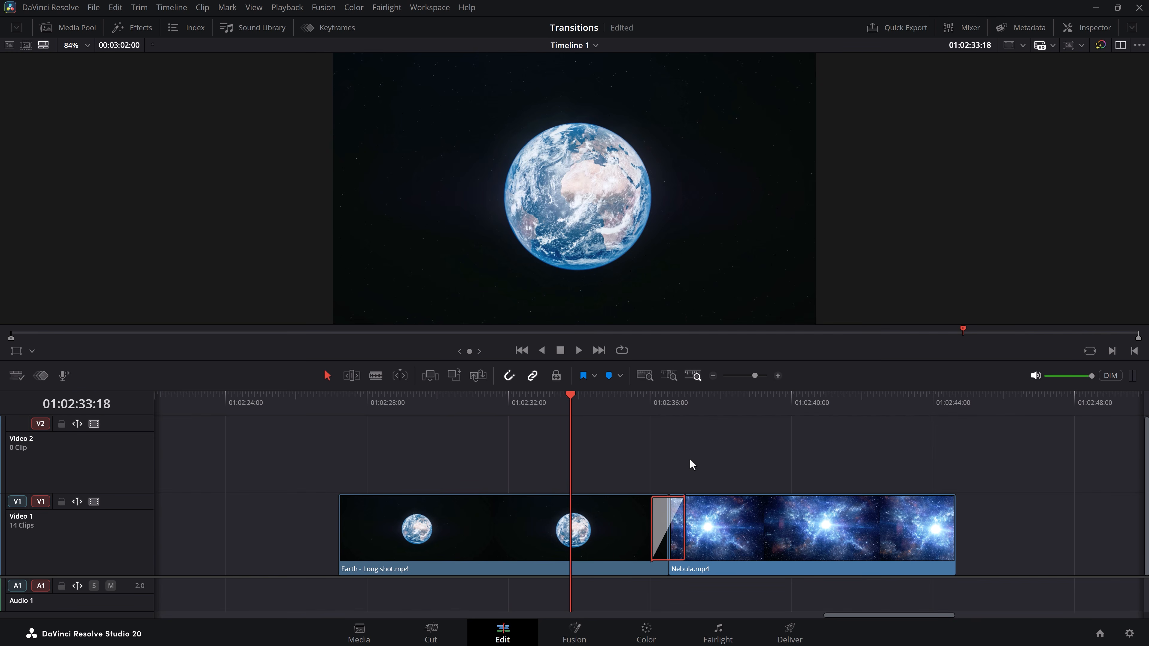
Show the selected transition's properties, change its type to Additive Dissolve and play it back
{"action": "left_click", "coordinate": [1088, 27]}
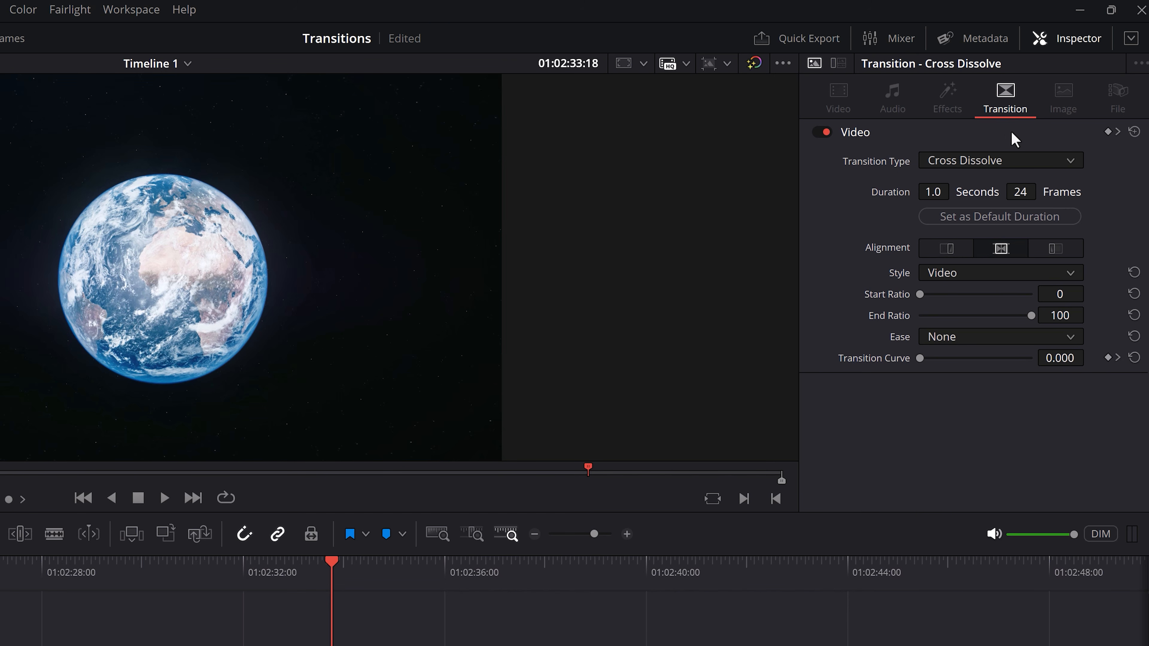
{"action": "left_click", "coordinate": [1021, 158]}
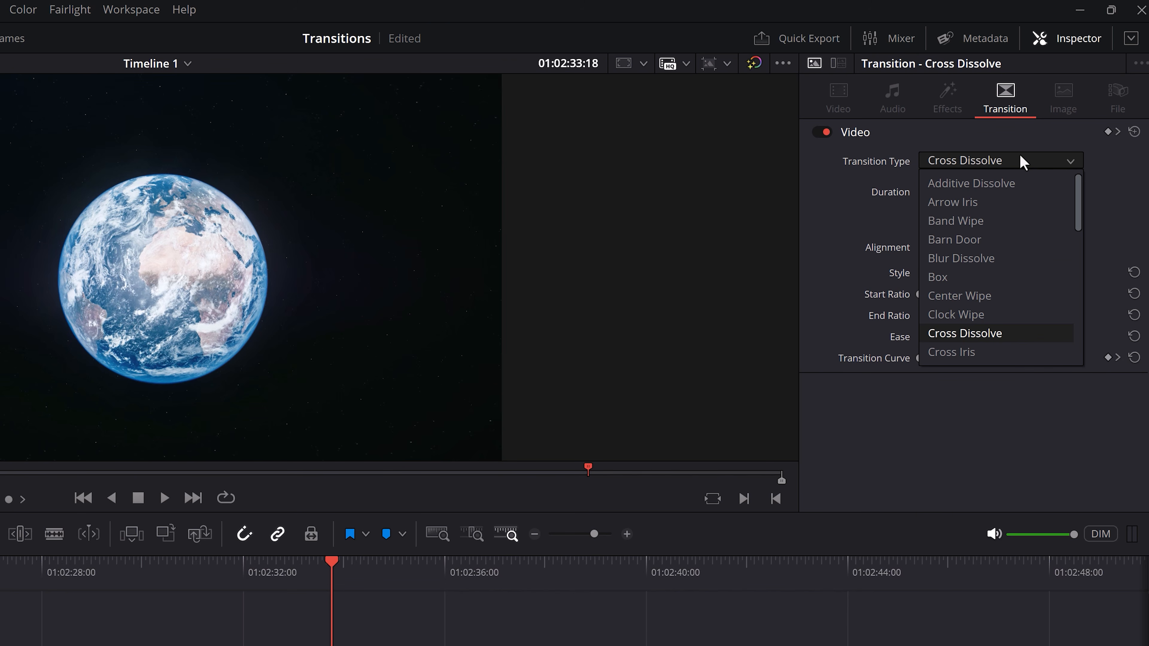
{"action": "left_click", "coordinate": [993, 184]}
{"action": "key", "text": "space"}
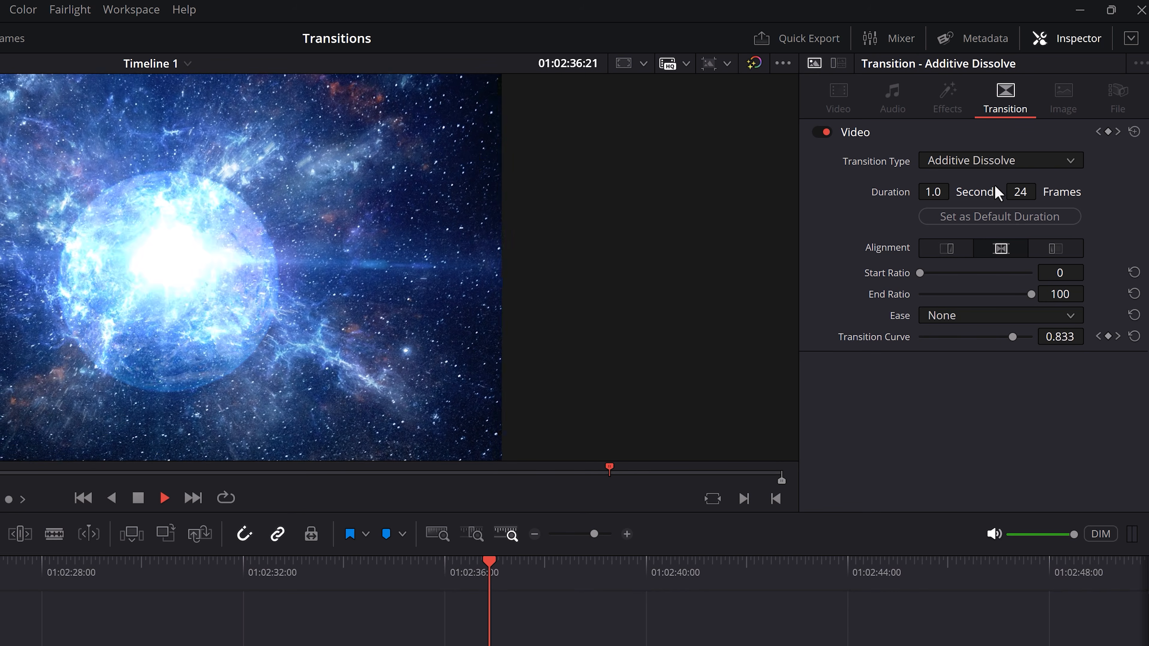
{"action": "key", "text": "space"}
Change the type of the transition between the Earth and Nebula clips to Barn Door and play it back
{"action": "left_click", "coordinate": [1071, 159]}
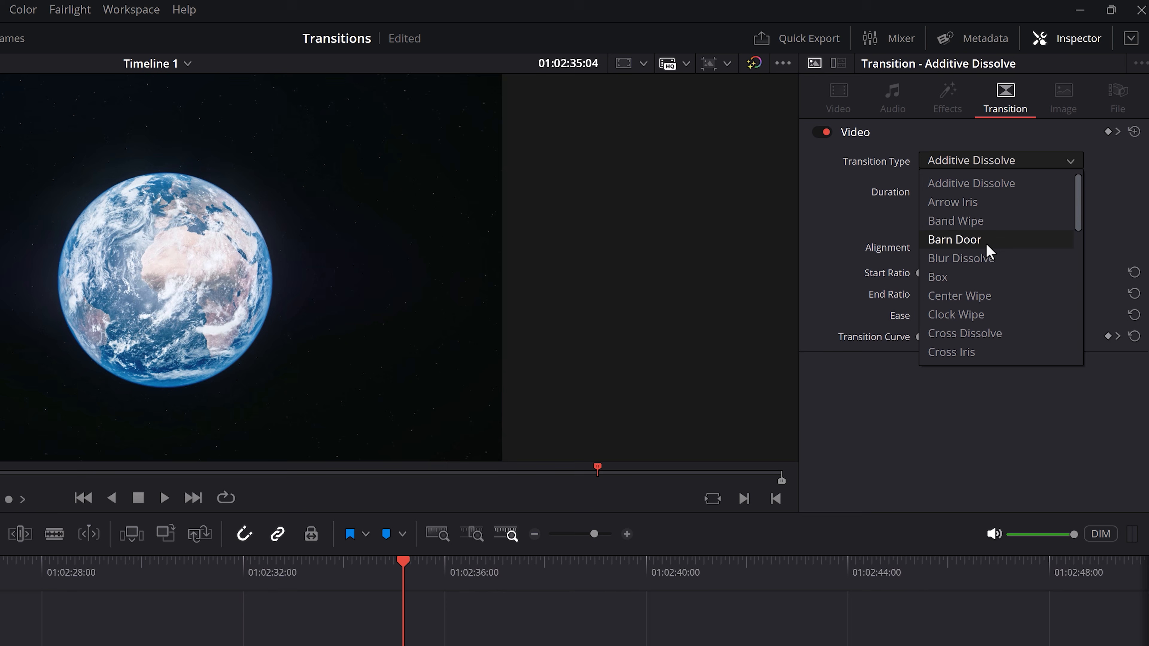
{"action": "left_click", "coordinate": [986, 243]}
{"action": "key", "text": "space"}
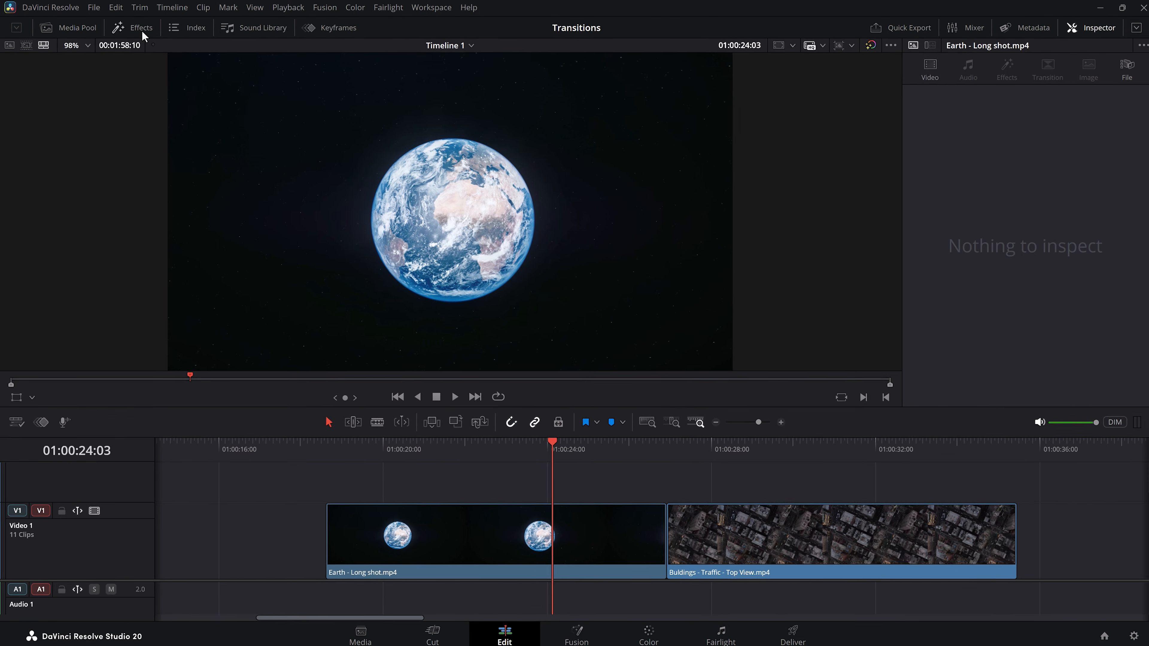
Apply the Zoom In video transition at the cut between the Earth and buildings traffic clips and play it back
{"action": "left_click", "coordinate": [143, 28]}
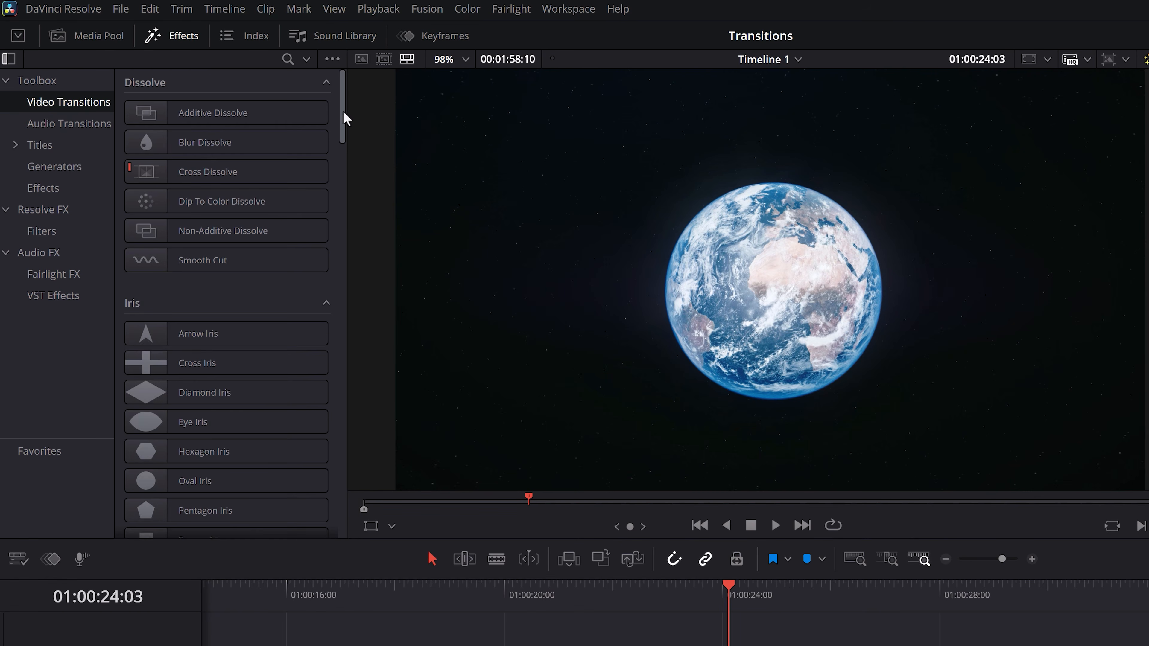
{"action": "left_click_drag", "start_coordinate": [343, 111], "coordinate": [325, 507]}
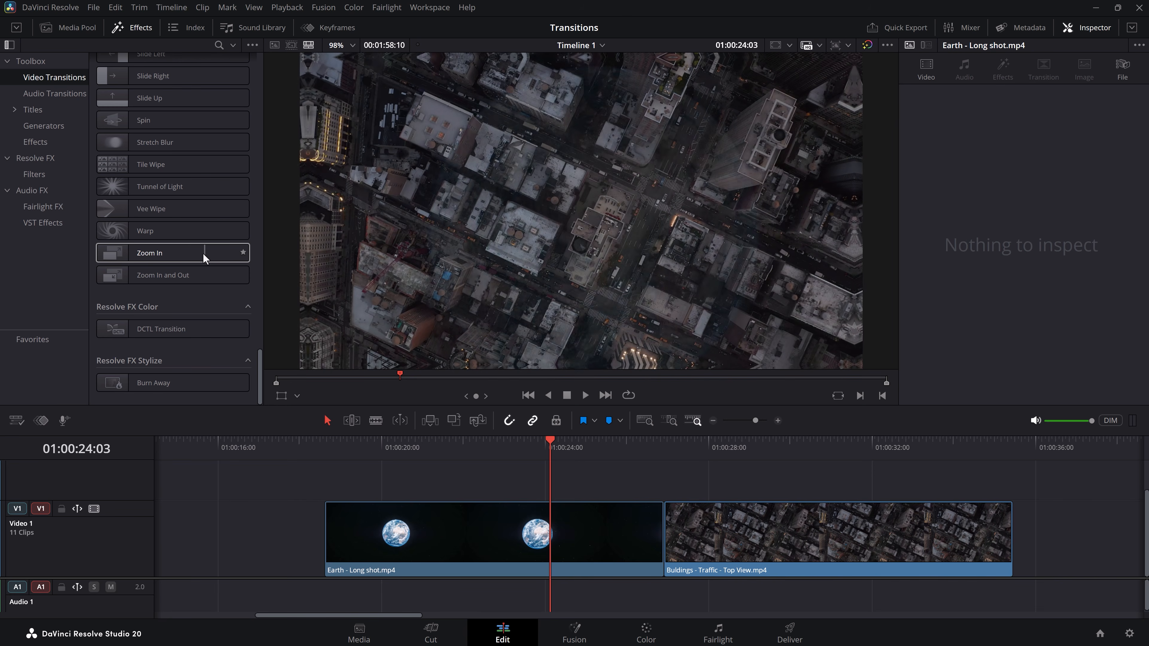
{"action": "left_click", "coordinate": [170, 255]}
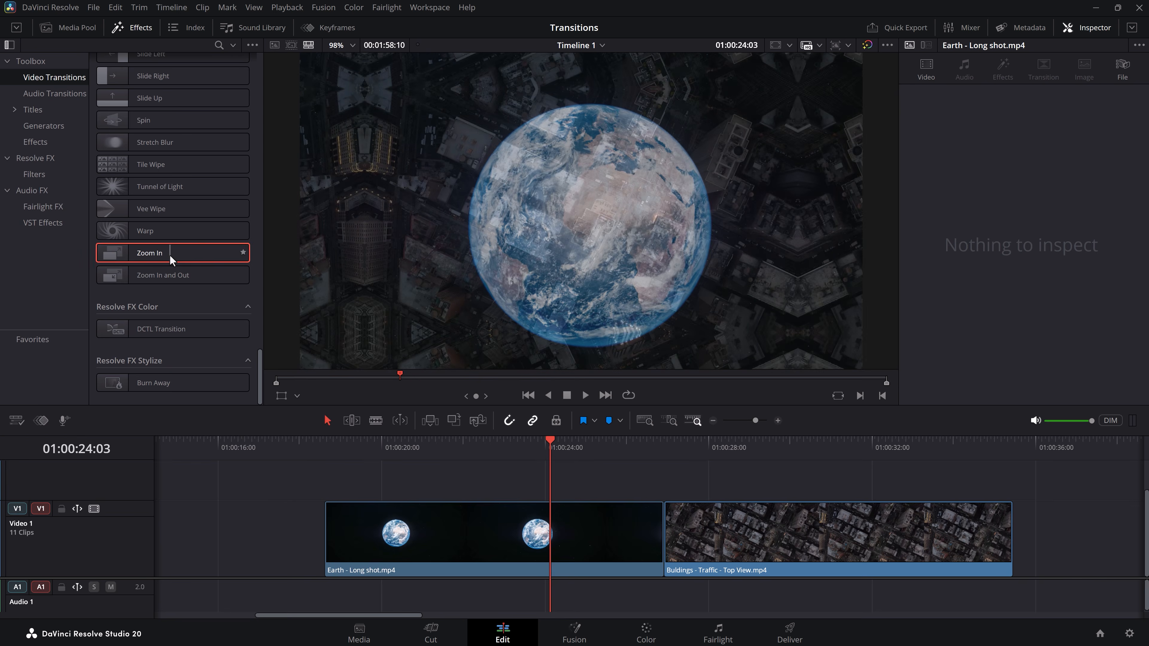
{"action": "left_click_drag", "start_coordinate": [170, 255], "coordinate": [667, 539]}
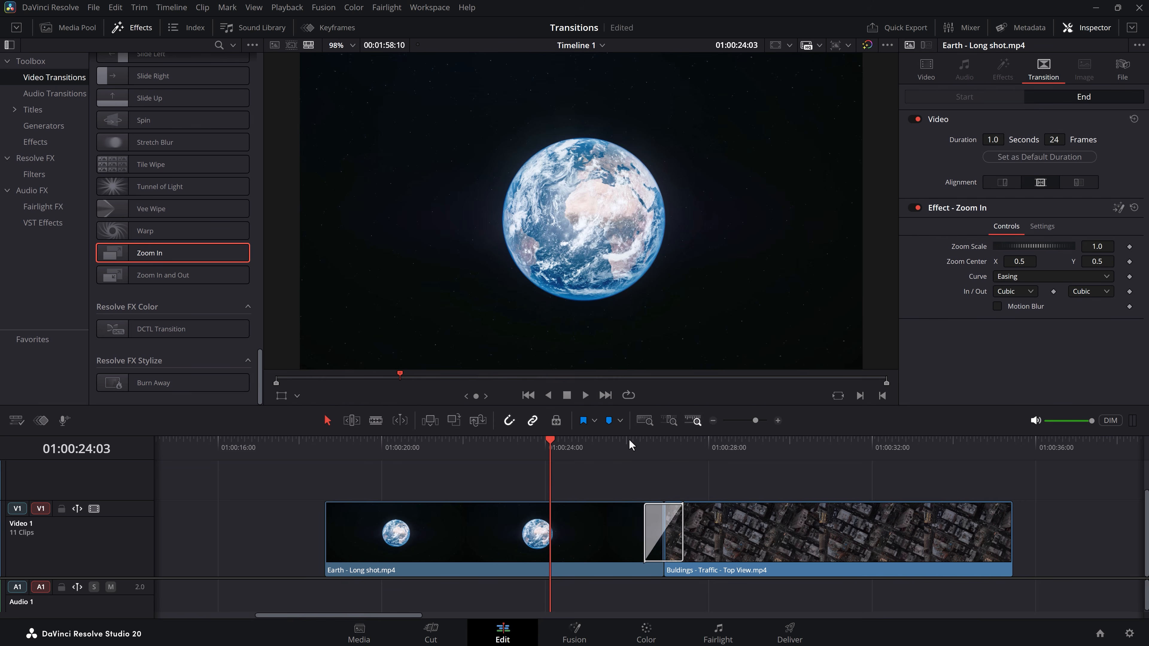
{"action": "left_click", "coordinate": [629, 441]}
{"action": "key", "text": "space"}
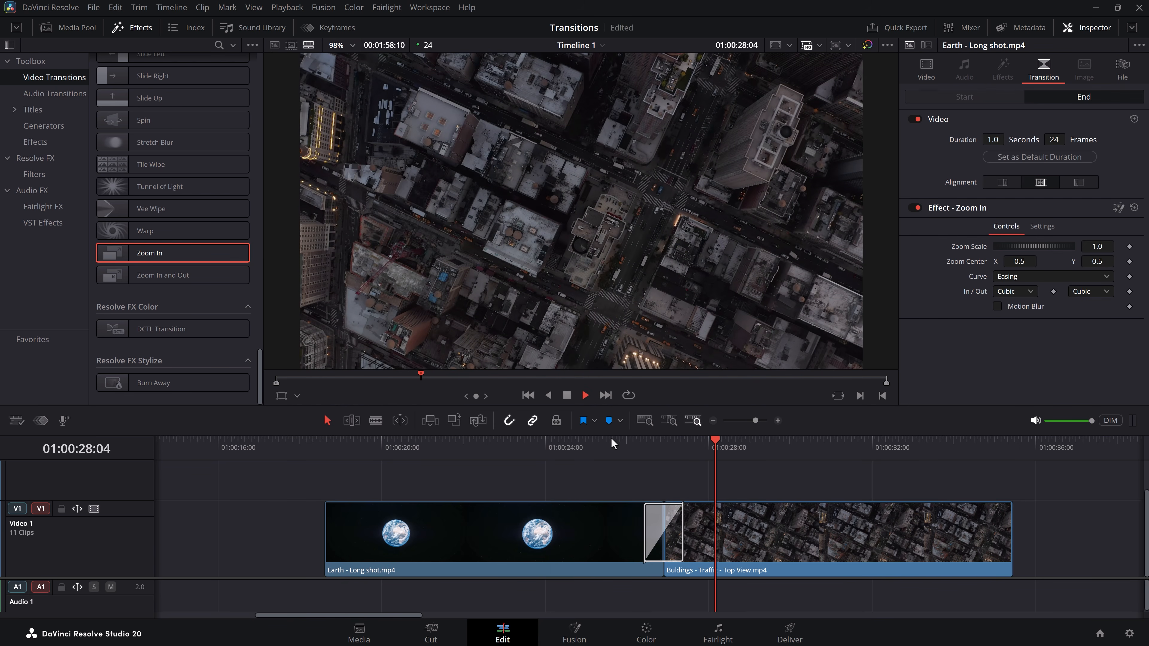
{"action": "key", "text": "space"}
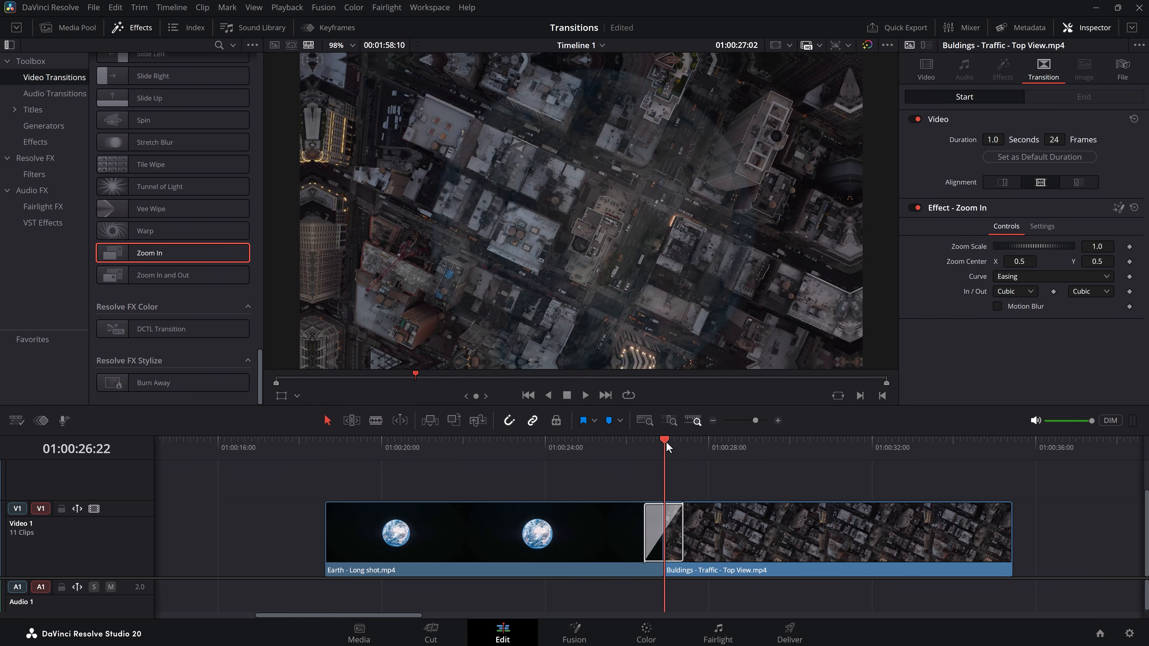
Raise the Zoom In transition's Zoom Scale to about 6.2 and enable Motion Blur
{"action": "left_click", "coordinate": [678, 527]}
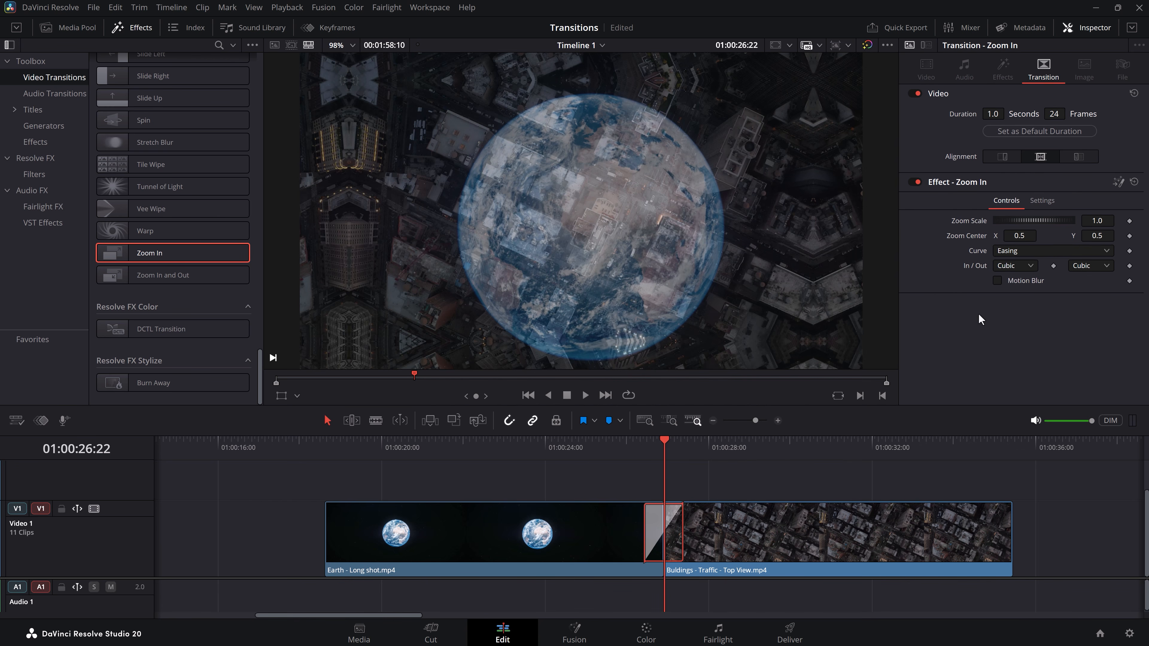
{"action": "left_click_drag", "start_coordinate": [1028, 221], "coordinate": [1139, 228]}
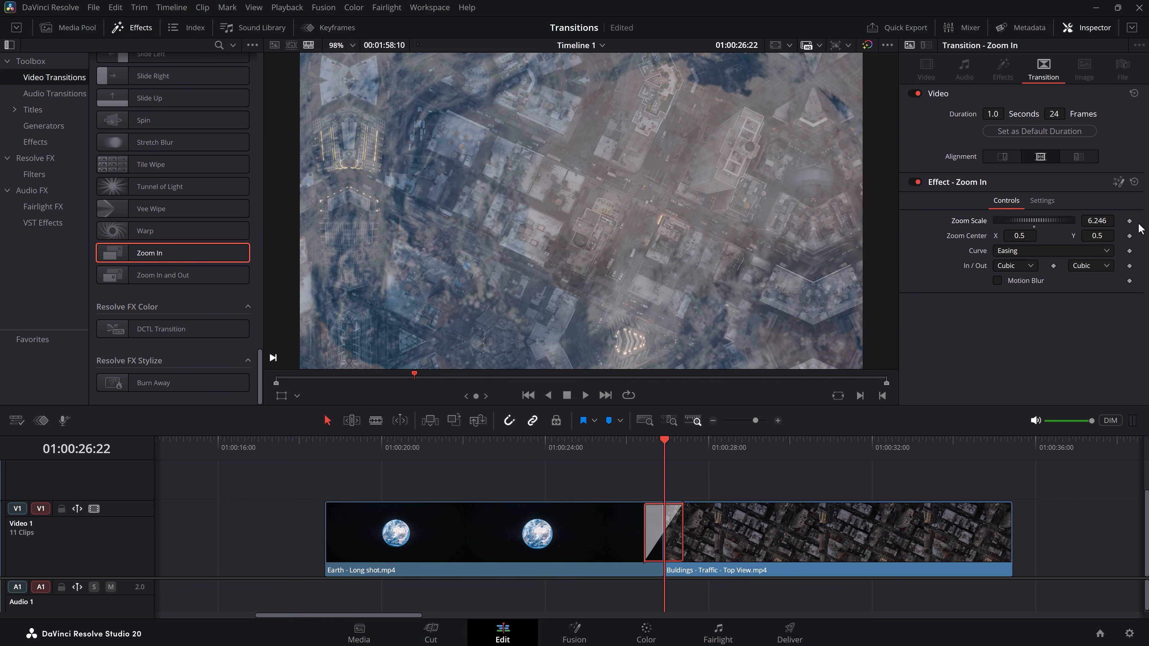
{"action": "left_click", "coordinate": [998, 280]}
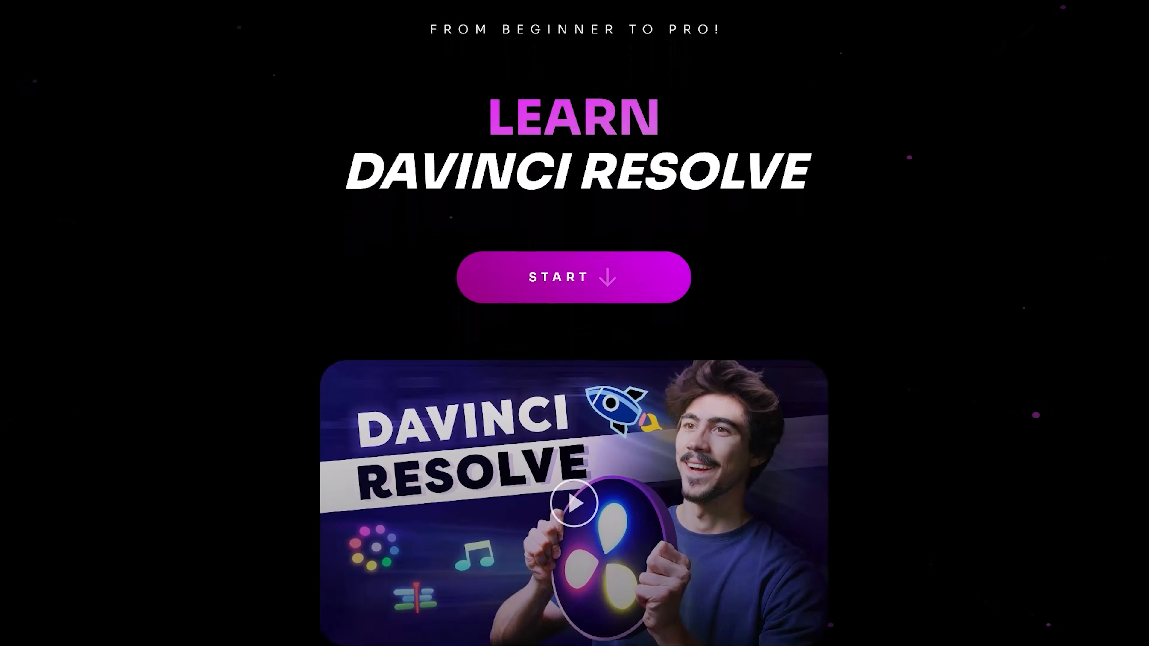
{"action": "scroll", "coordinate": [898, 459], "scroll_direction": "down", "scroll_amount": 4}
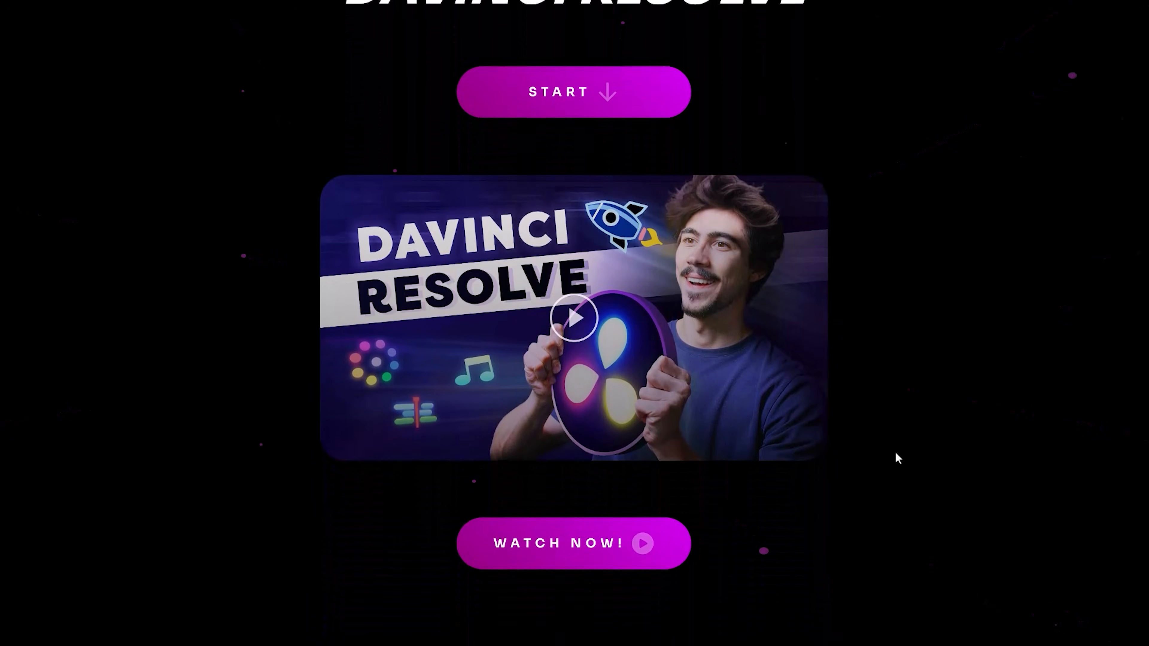
{"action": "left_click", "coordinate": [610, 541]}
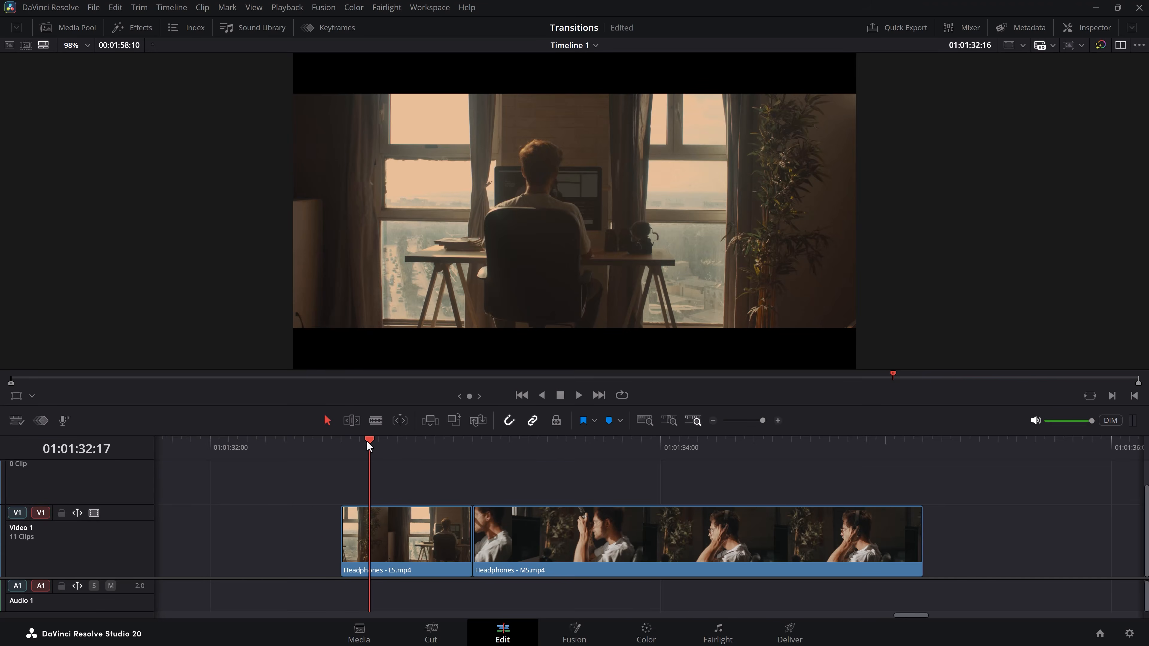
Scrub both headphones clips to find the matching movement and trim the end of Headphones - LS.mp4 to about 01:01:33:03
{"action": "left_click_drag", "start_coordinate": [443, 442], "coordinate": [585, 442]}
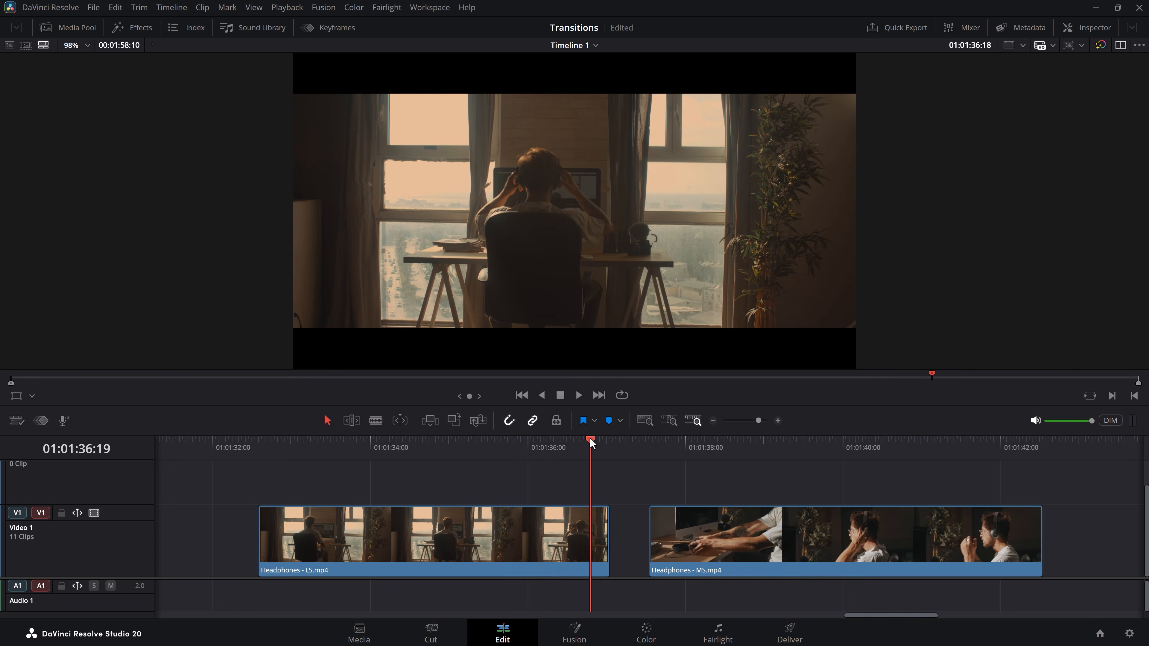
{"action": "left_click_drag", "start_coordinate": [665, 450], "coordinate": [675, 445]}
{"action": "left_click_drag", "start_coordinate": [778, 445], "coordinate": [939, 448]}
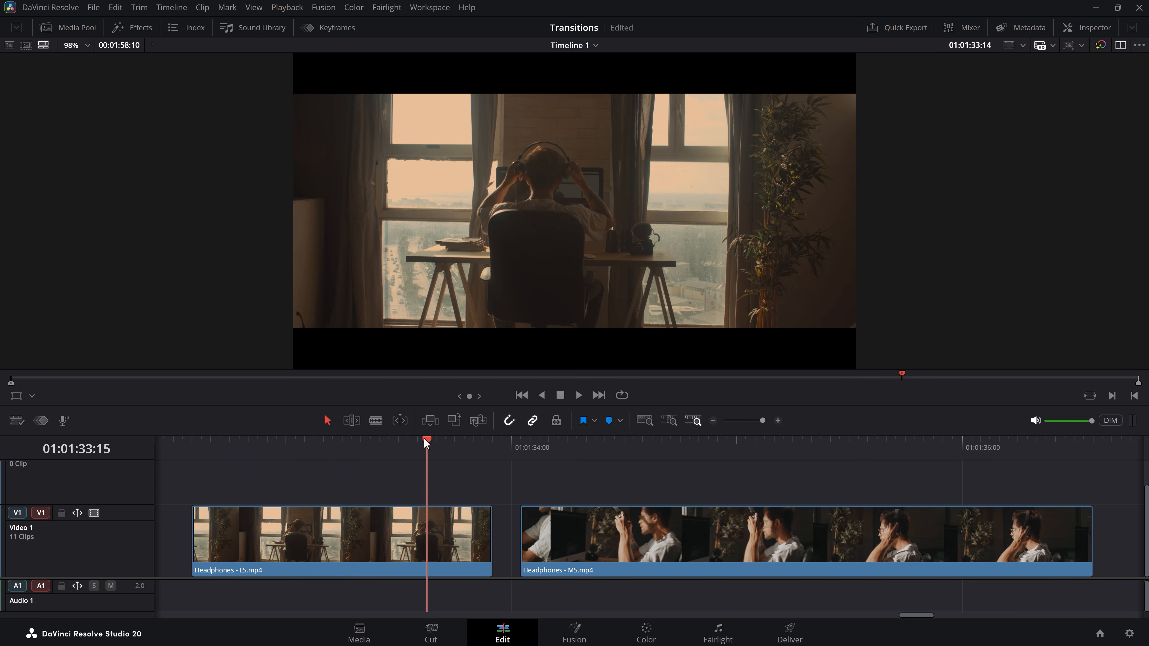
{"action": "left_click_drag", "start_coordinate": [425, 440], "coordinate": [234, 442]}
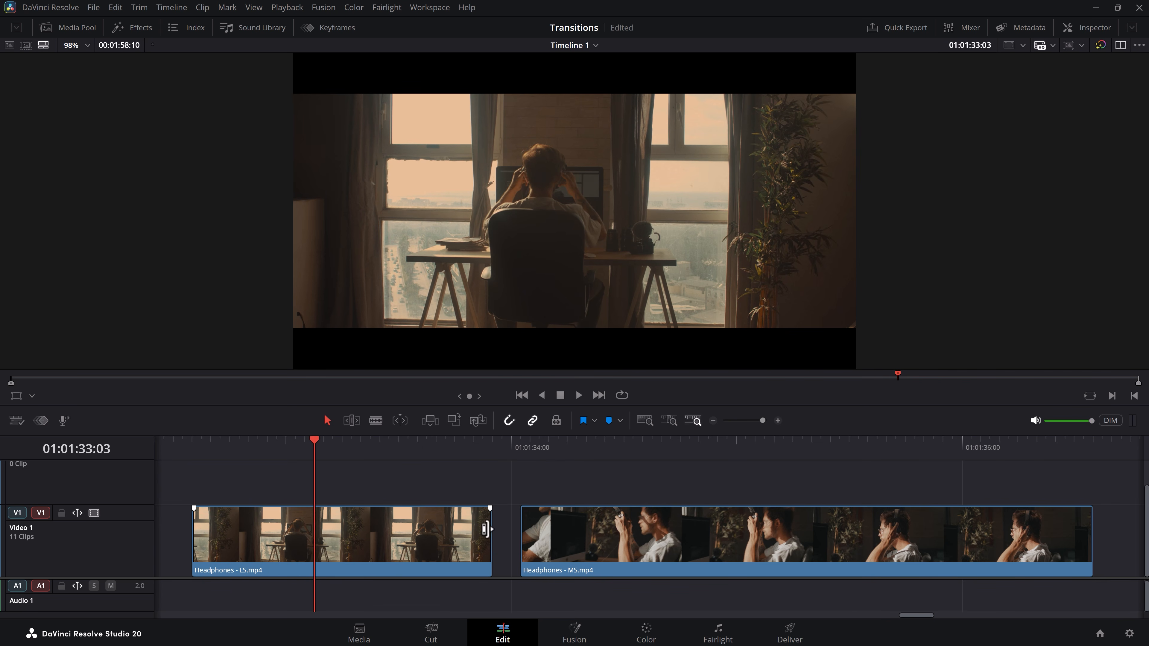
Trim the start of Headphones - MS.mp4 to 01:01:34:14, join it to Headphones - LS.mp4 and play the cut
{"action": "left_click_drag", "start_coordinate": [552, 453], "coordinate": [645, 440]}
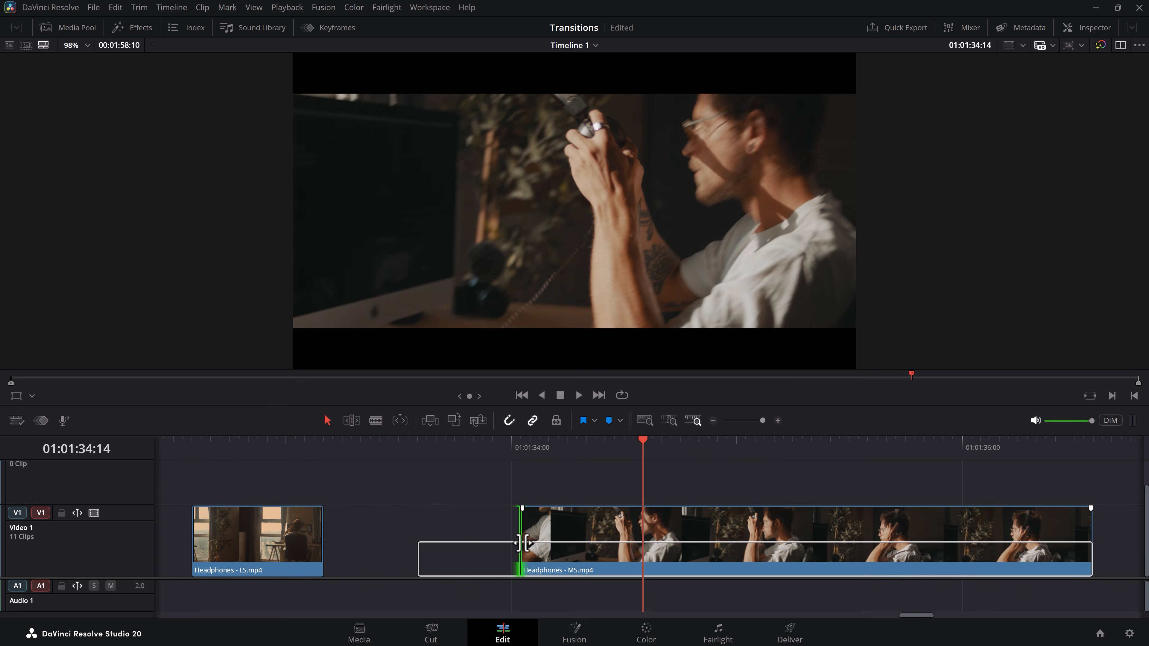
{"action": "left_click_drag", "start_coordinate": [522, 543], "coordinate": [641, 543]}
{"action": "left_click_drag", "start_coordinate": [738, 541], "coordinate": [422, 541]}
{"action": "scroll", "coordinate": [419, 464], "scroll_direction": "left", "scroll_amount": 3}
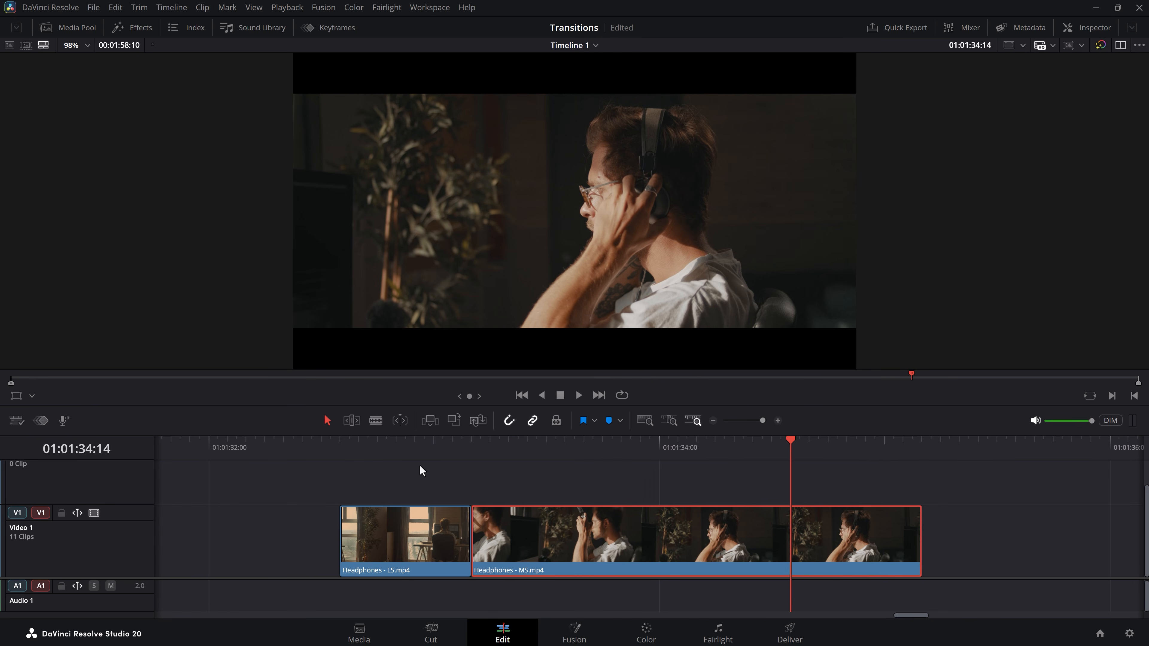
{"action": "left_click", "coordinate": [345, 443]}
{"action": "key", "text": "space"}
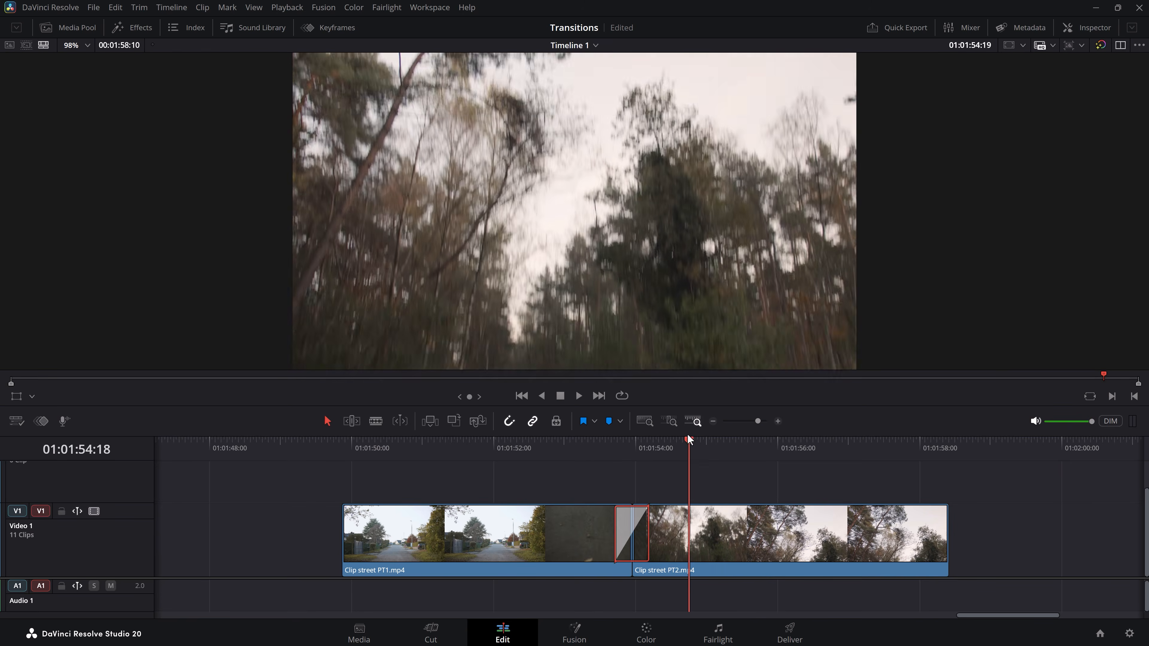
Scrub the transition area between Clip street PT1.mp4 and Clip street PT2.mp4 and play it back
{"action": "left_click", "coordinate": [617, 440]}
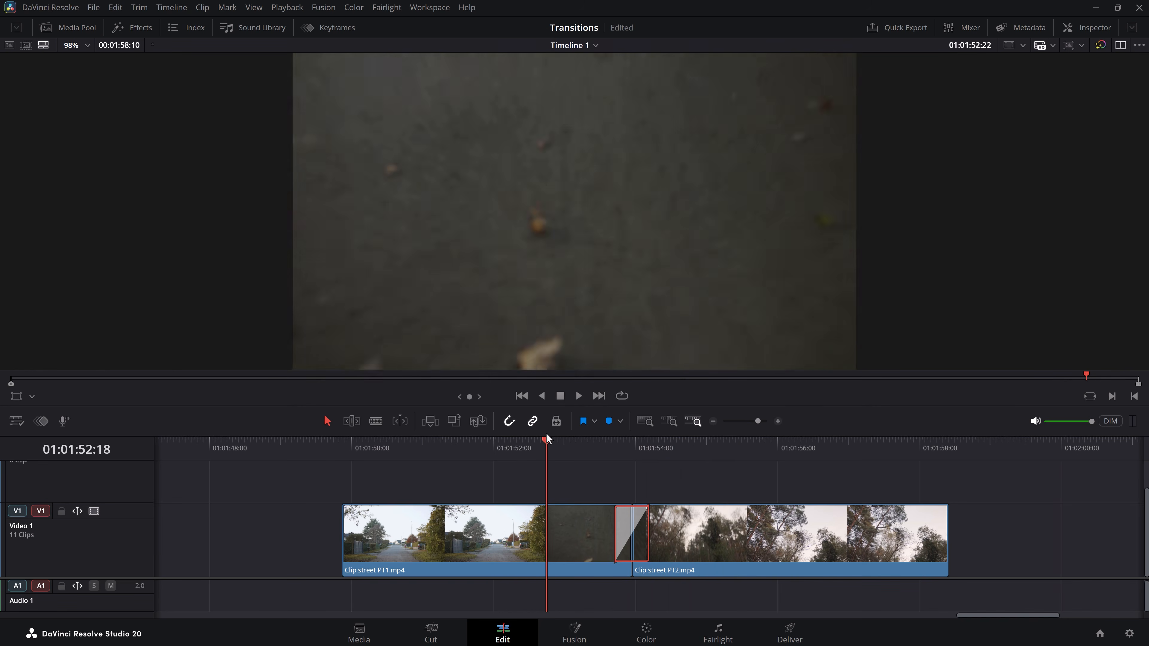
{"action": "left_click_drag", "start_coordinate": [547, 438], "coordinate": [494, 437]}
{"action": "left_click_drag", "start_coordinate": [564, 437], "coordinate": [531, 423]}
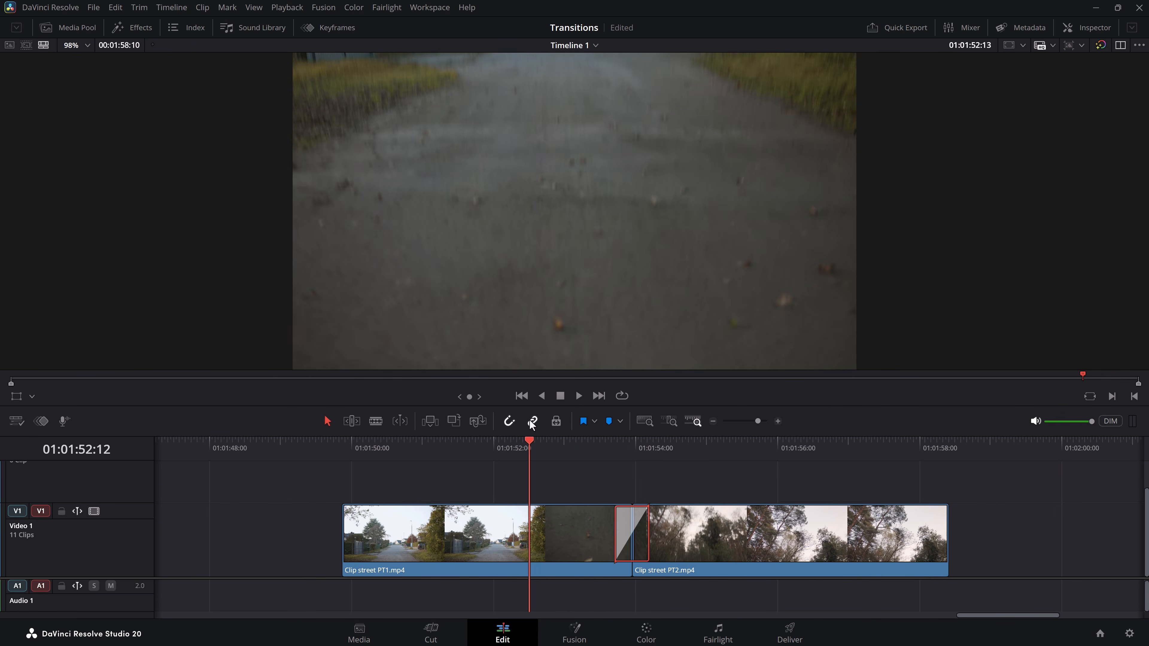
{"action": "key", "text": "space"}
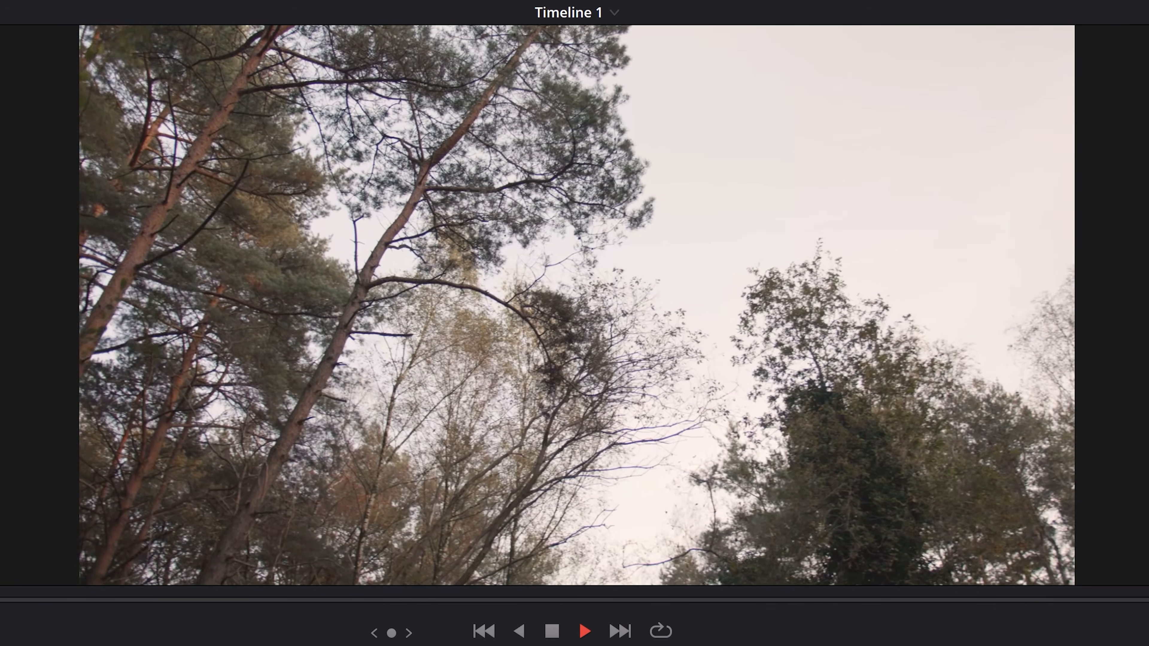
Scrub Clip street PT1.mp4 to the downward tilt onto the road and trim the clip's end to 01:01:51:22
{"action": "left_click_drag", "start_coordinate": [259, 441], "coordinate": [444, 438]}
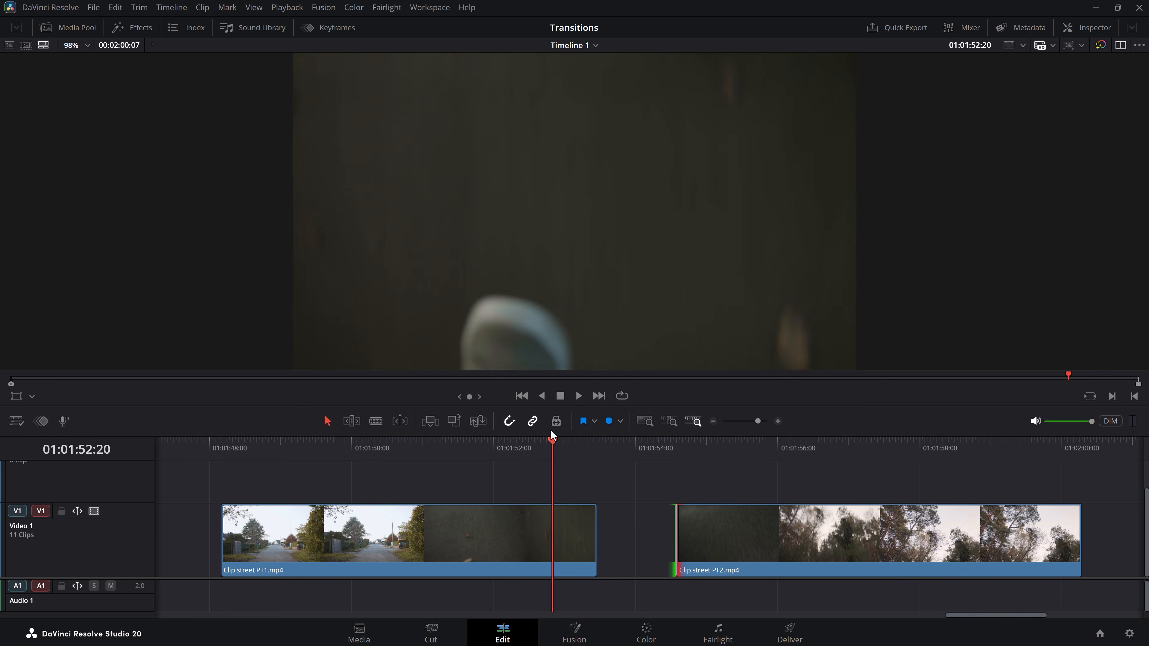
{"action": "mouse_move", "coordinate": [493, 425]}
{"action": "left_mouse_down"}
{"action": "mouse_move", "coordinate": [444, 428]}
{"action": "mouse_move", "coordinate": [487, 424]}
{"action": "left_mouse_up"}
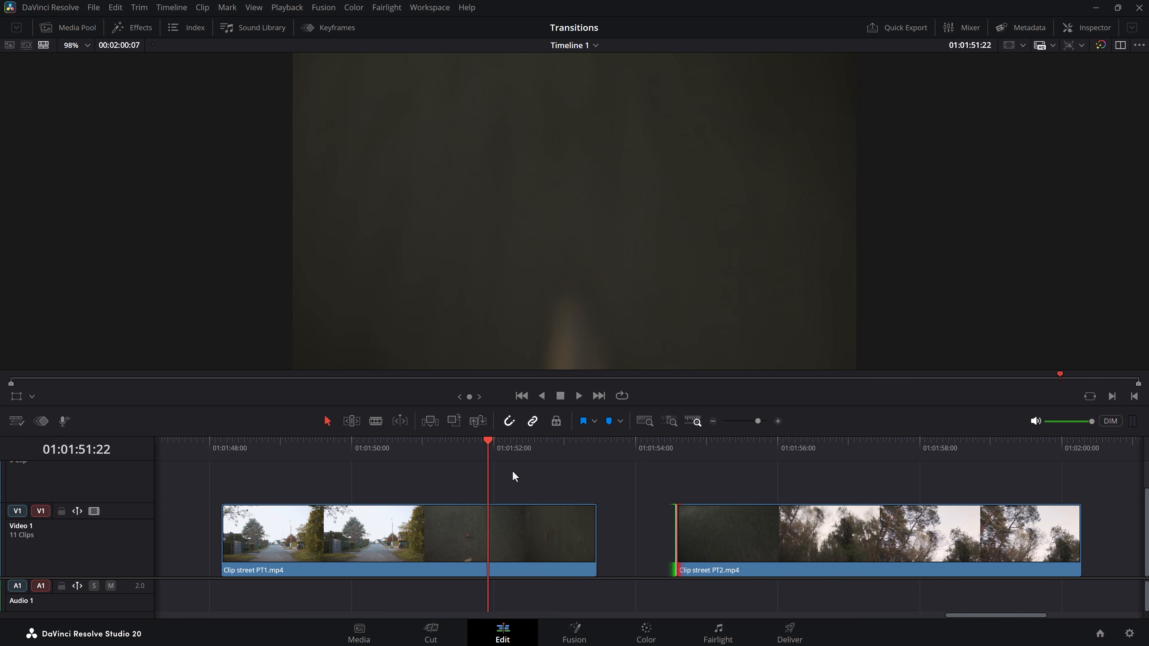
{"action": "left_click_drag", "start_coordinate": [595, 529], "coordinate": [487, 527]}
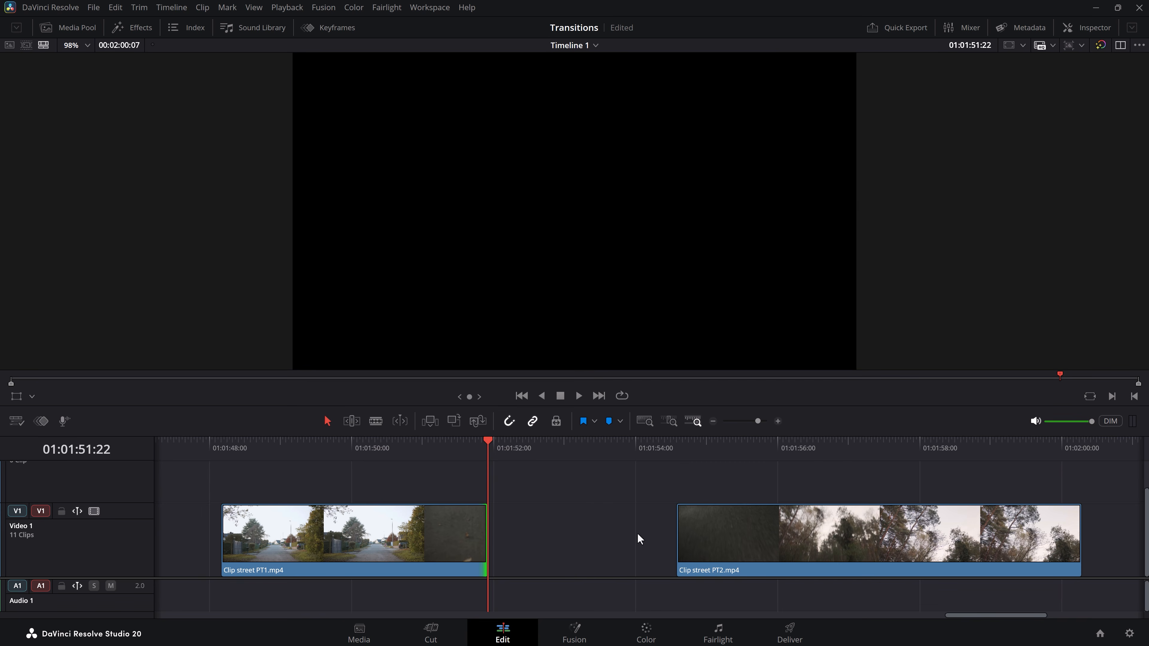
Trim the start of Clip street PT2.mp4 to 01:01:55:20, join it to Clip street PT1.mp4 and scrub the cut
{"action": "left_click_drag", "start_coordinate": [910, 453], "coordinate": [768, 443]}
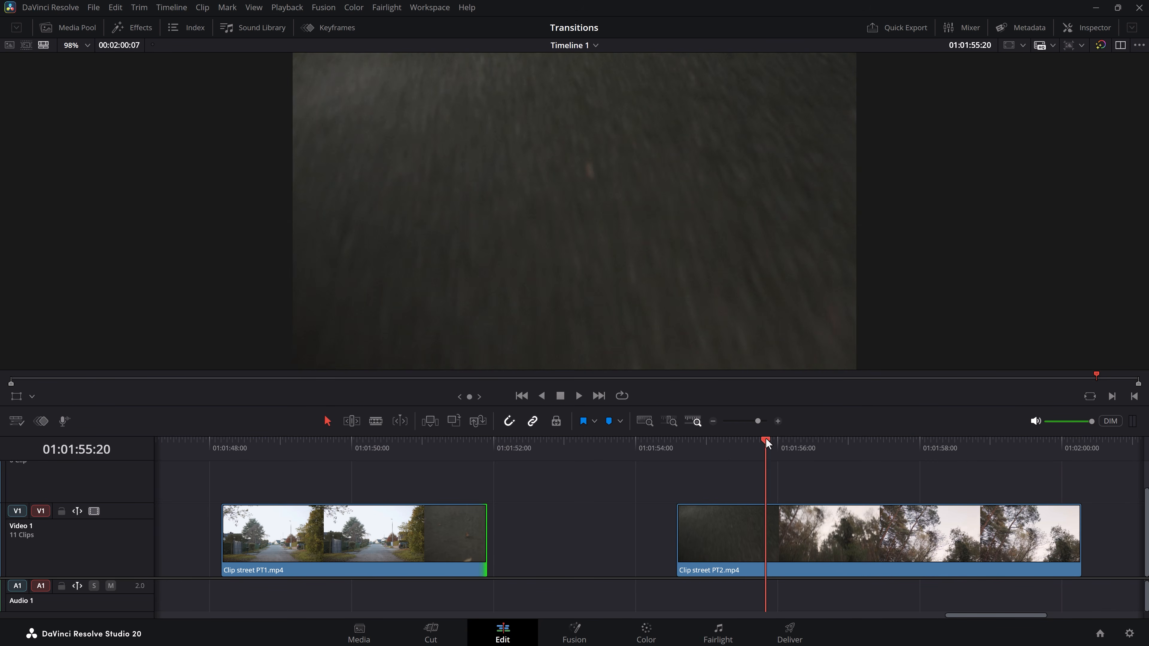
{"action": "left_click_drag", "start_coordinate": [677, 534], "coordinate": [559, 533]}
{"action": "left_click_drag", "start_coordinate": [532, 454], "coordinate": [473, 453]}
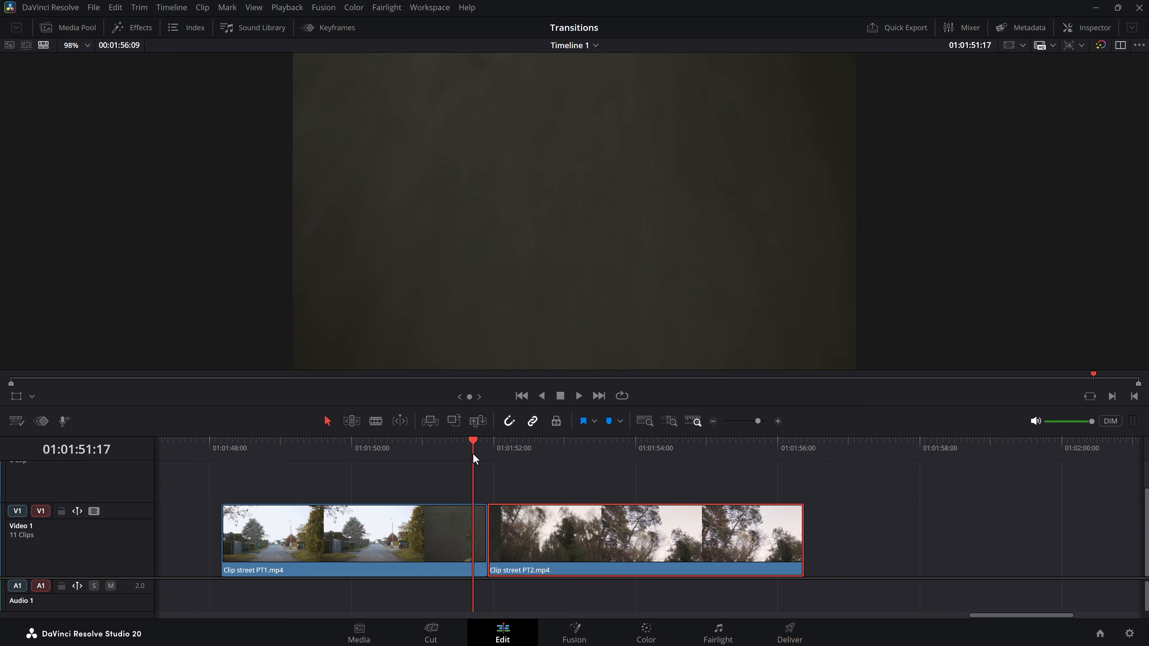
Add the default video transition at the cut between the two street clips and scrub through it
{"action": "left_click", "coordinate": [486, 535]}
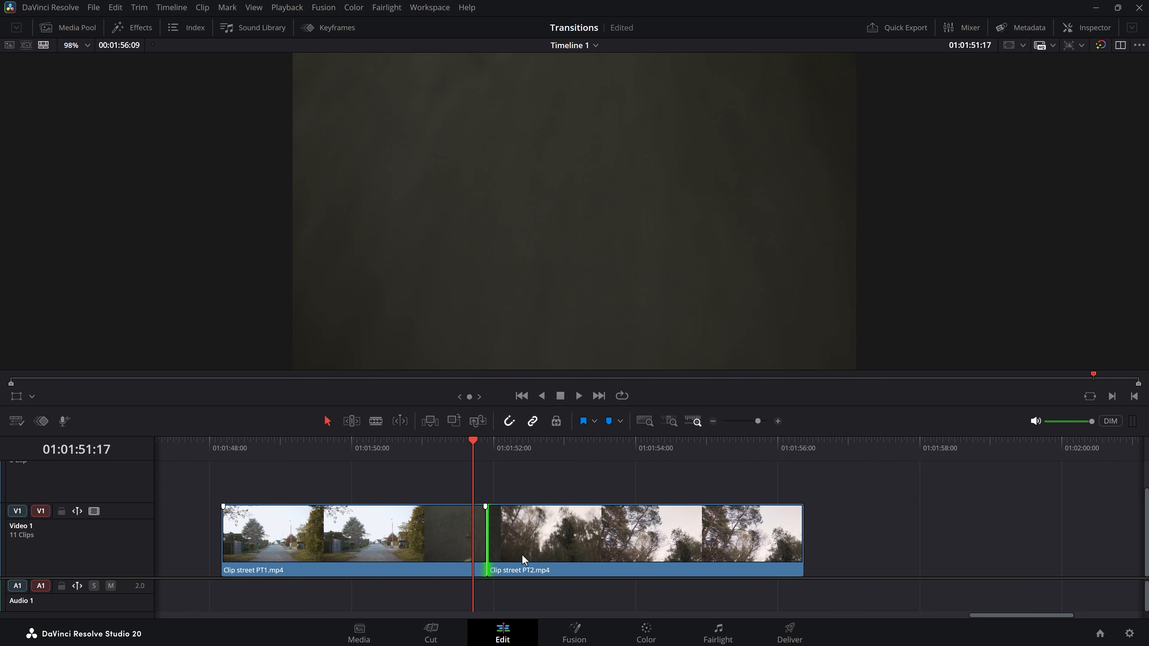
{"action": "key", "text": "ctrl+t"}
{"action": "left_click_drag", "start_coordinate": [474, 441], "coordinate": [556, 440]}
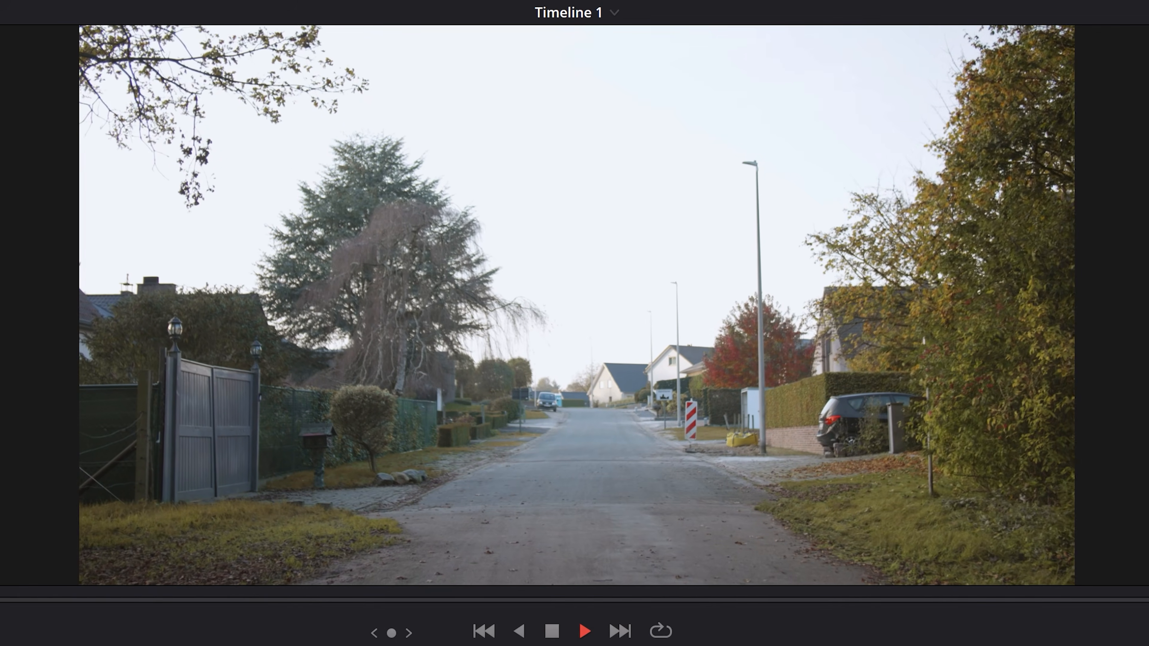